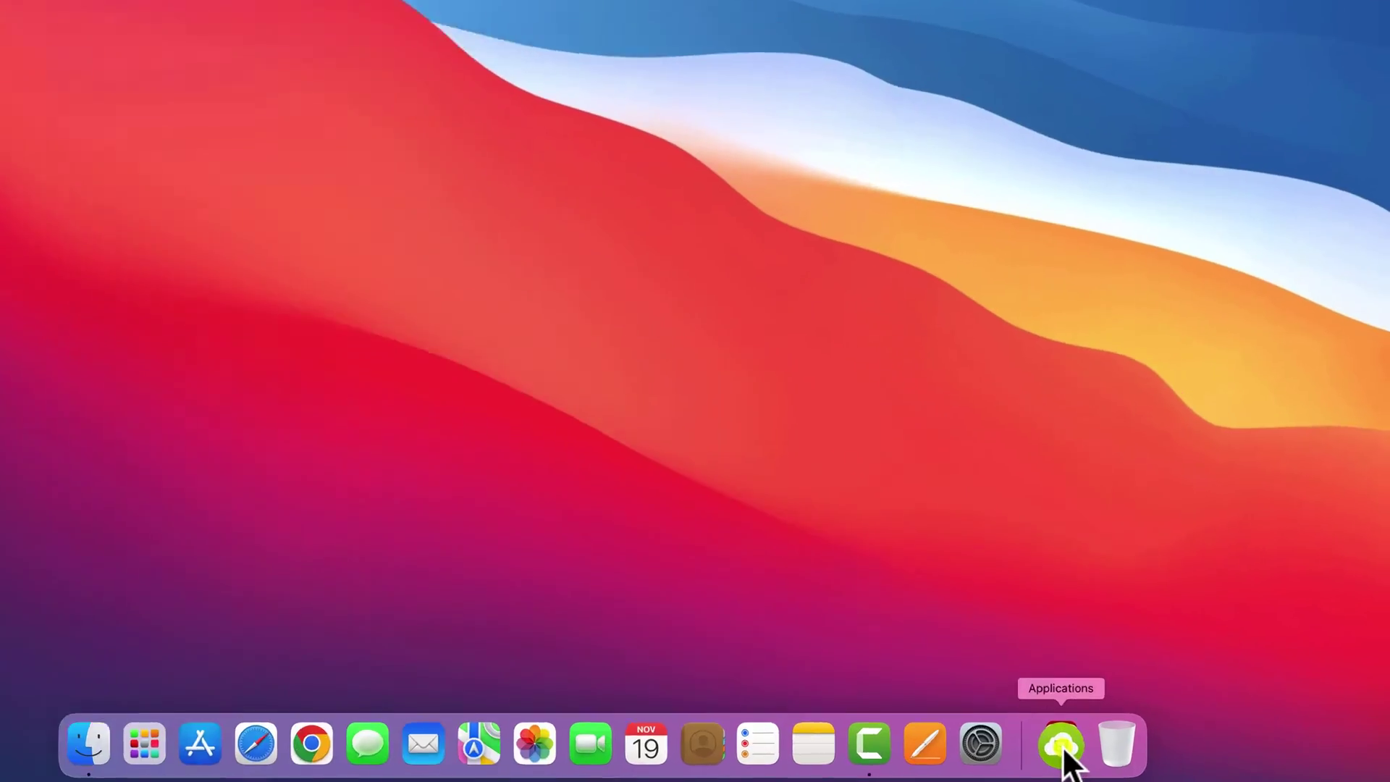
Launch Screen Sharing from the Utilities folder in the Dock's Applications stack
left_click(1060, 746)
scroll(950, 576, "down", 5)
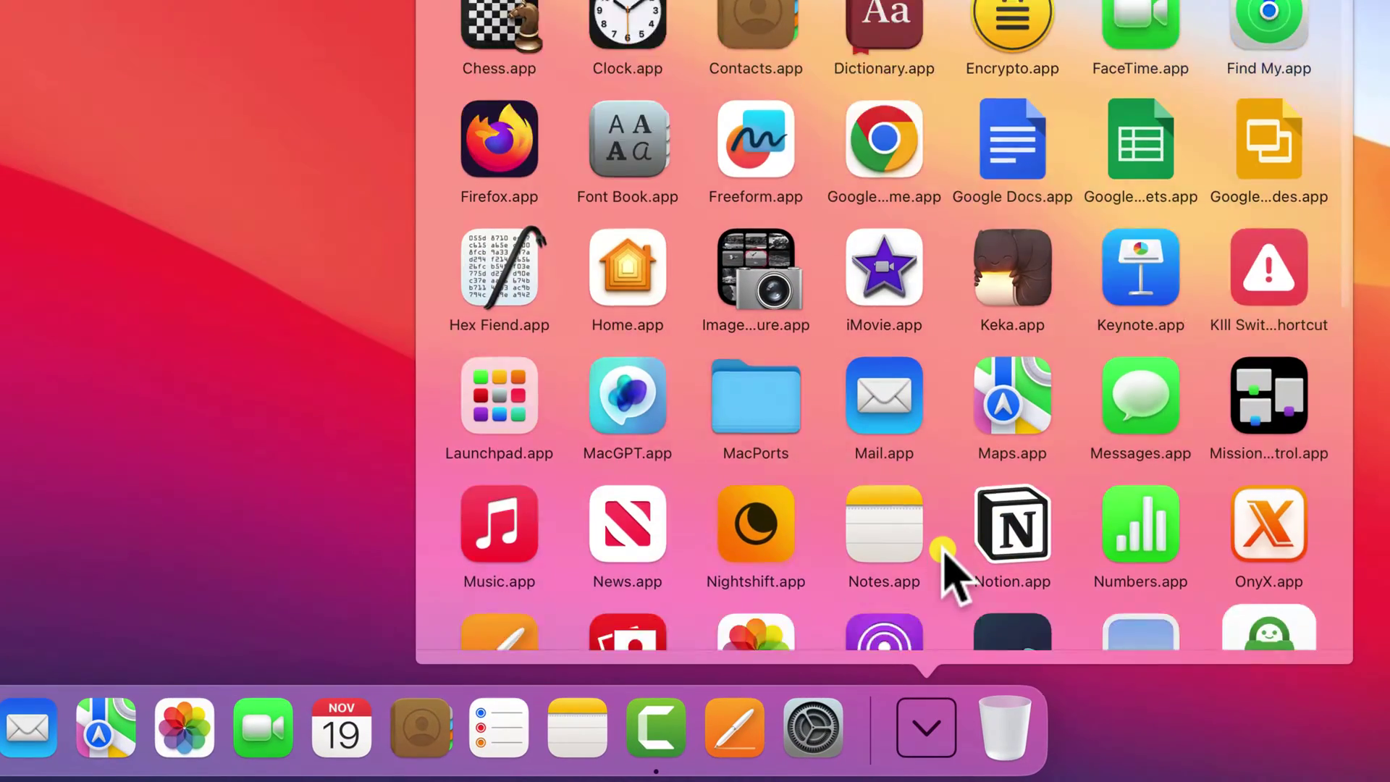
left_click(884, 467)
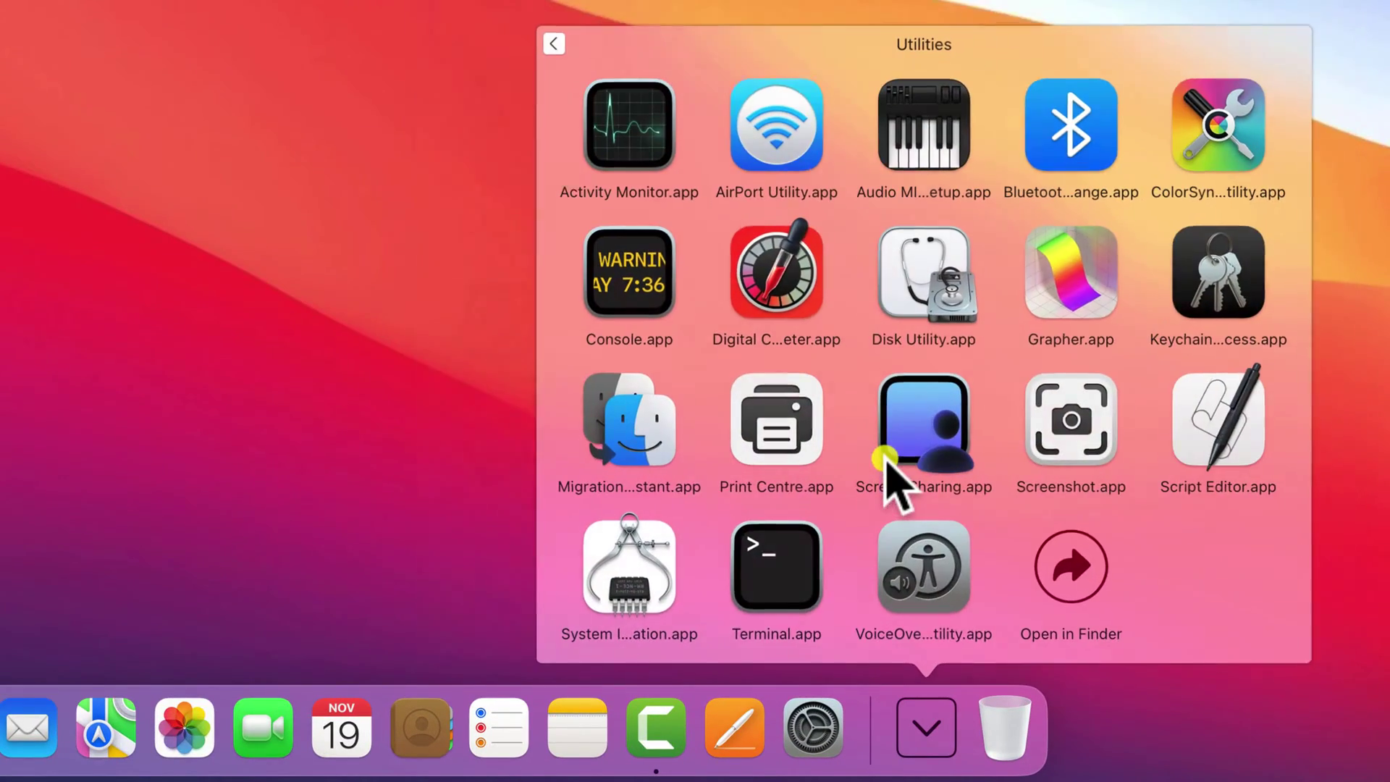
left_click(918, 435)
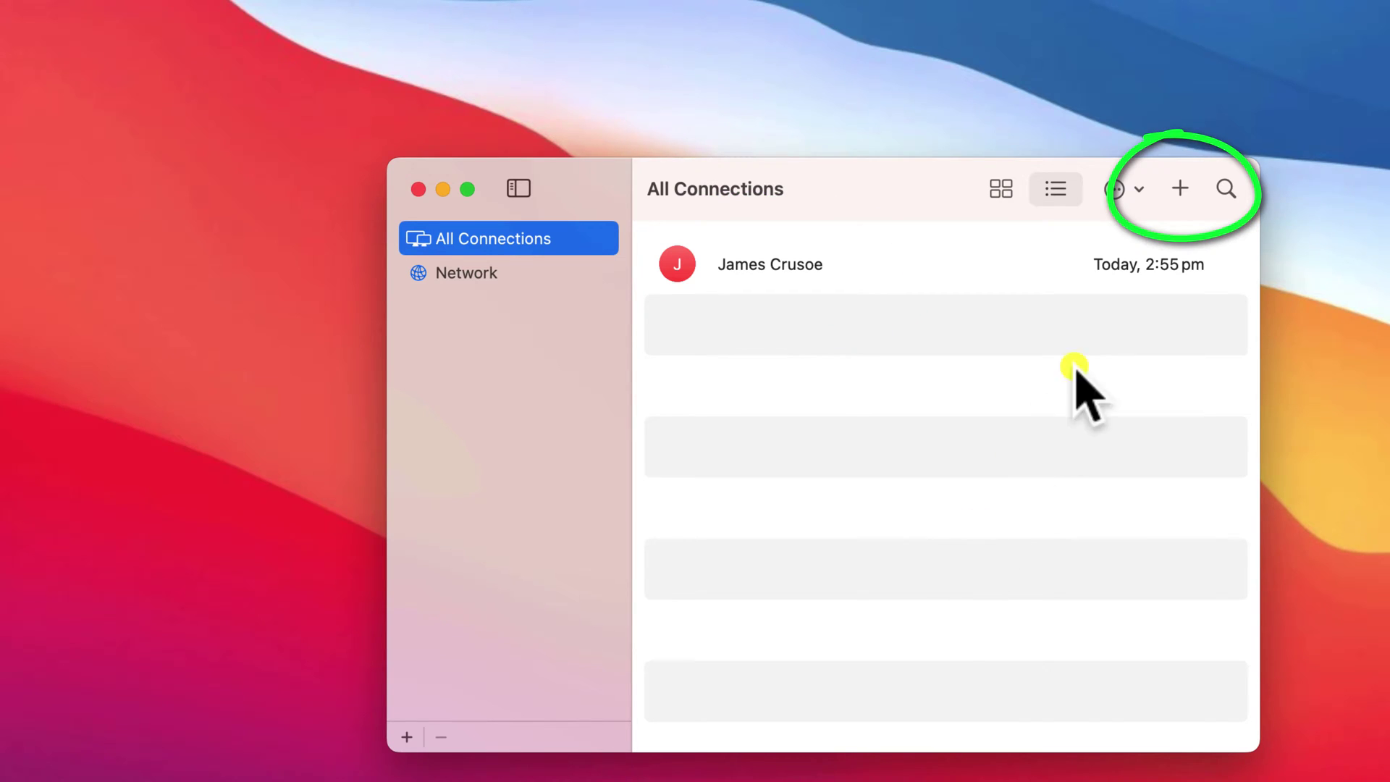
Start a new connection, enter the saved contact's name, pick their suggestion, and send the request
left_click(1181, 189)
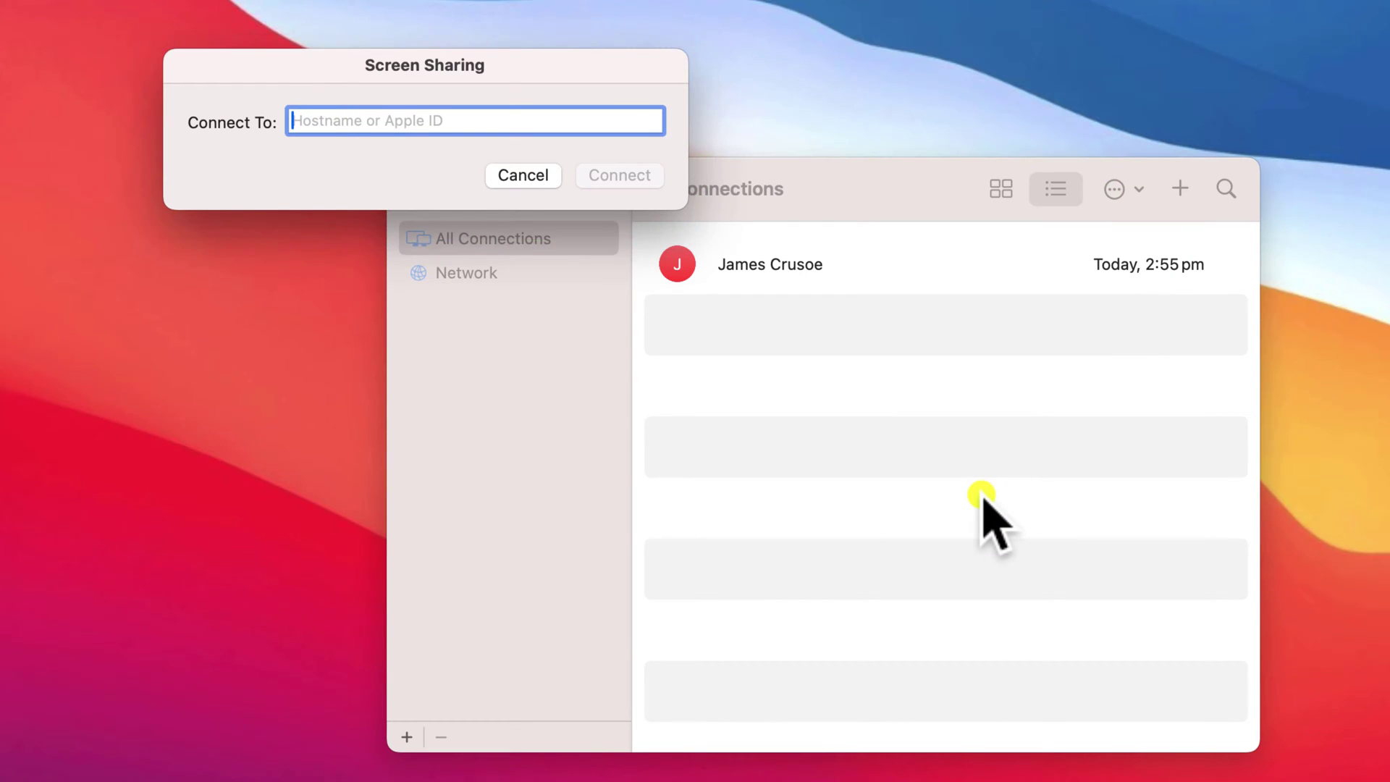
type("Anthony")
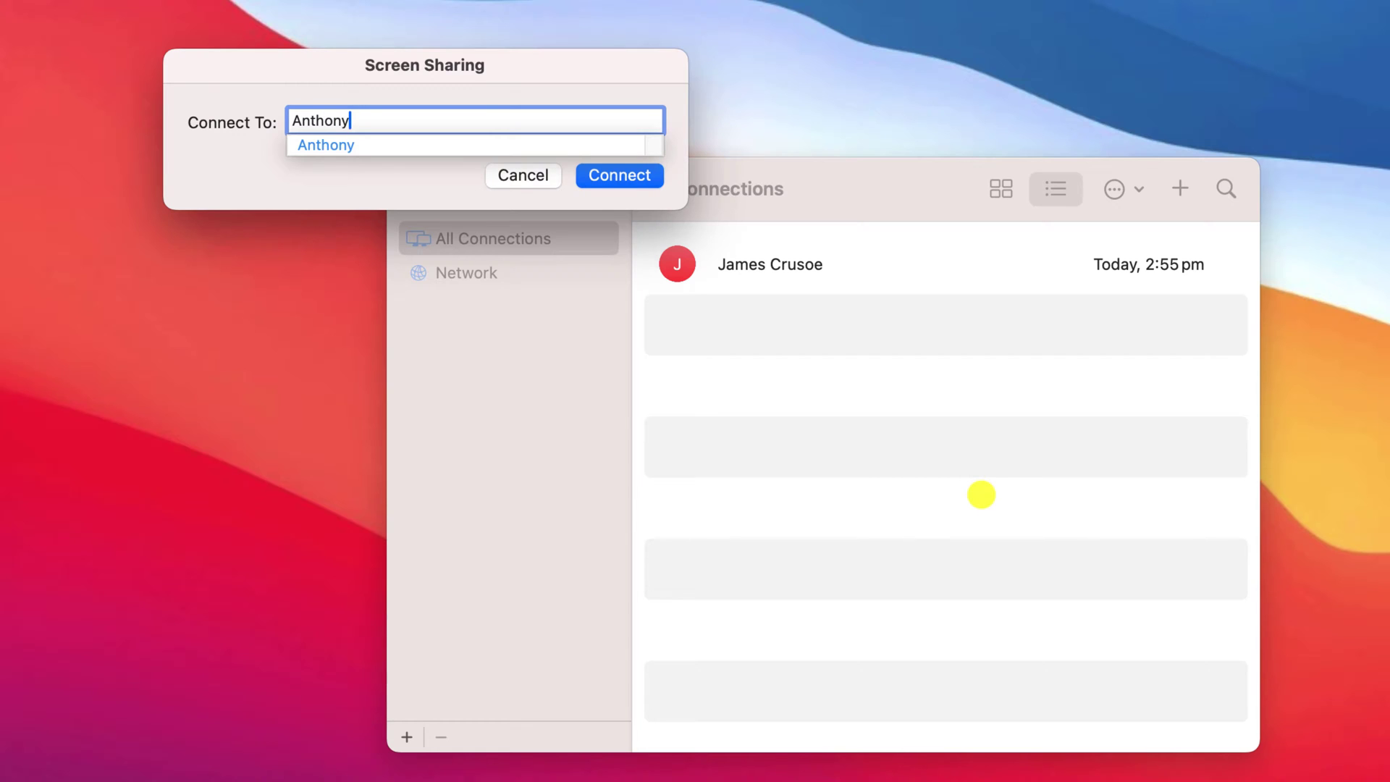
key("BackSpace")
key("BackSpace")
type("W")
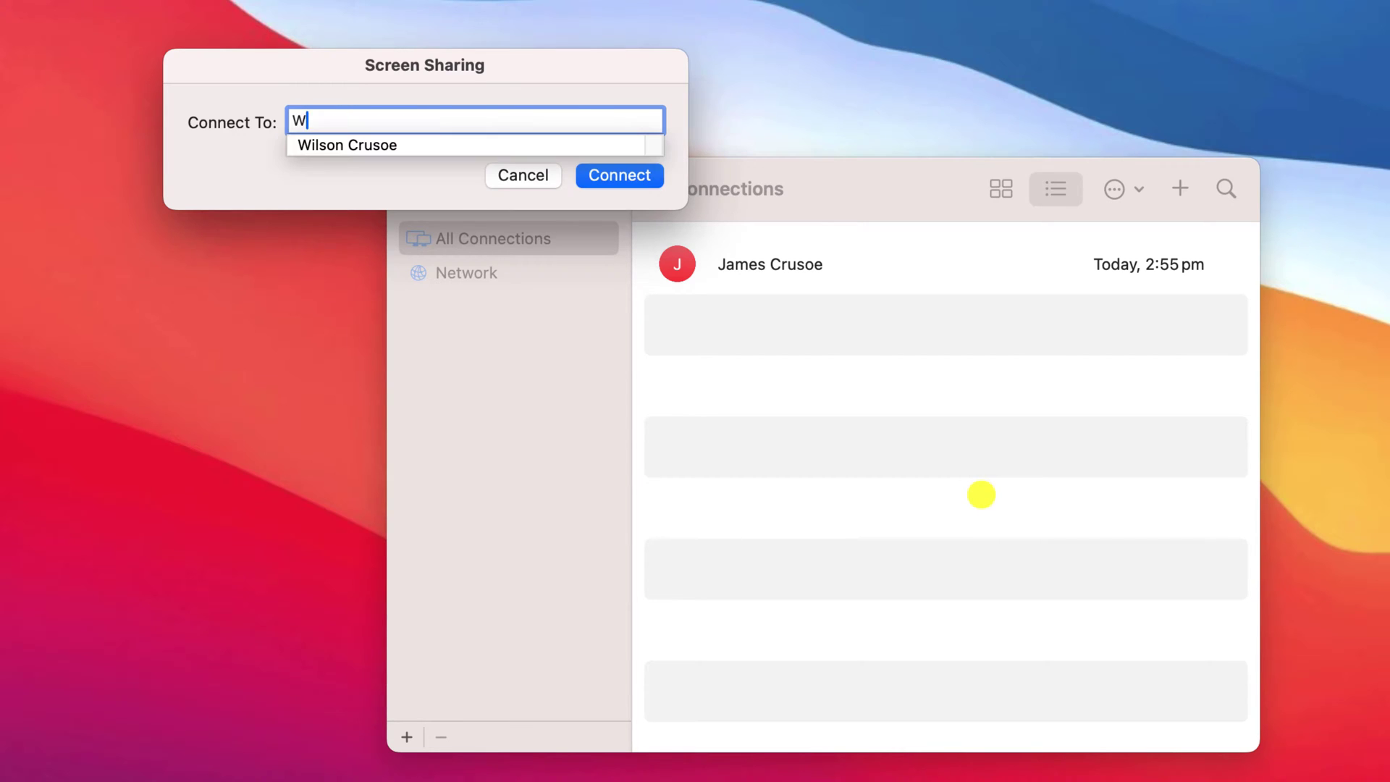
key("BackSpace")
key("BackSpace")
key("BackSpace")
key("BackSpace")
key("BackSpace")
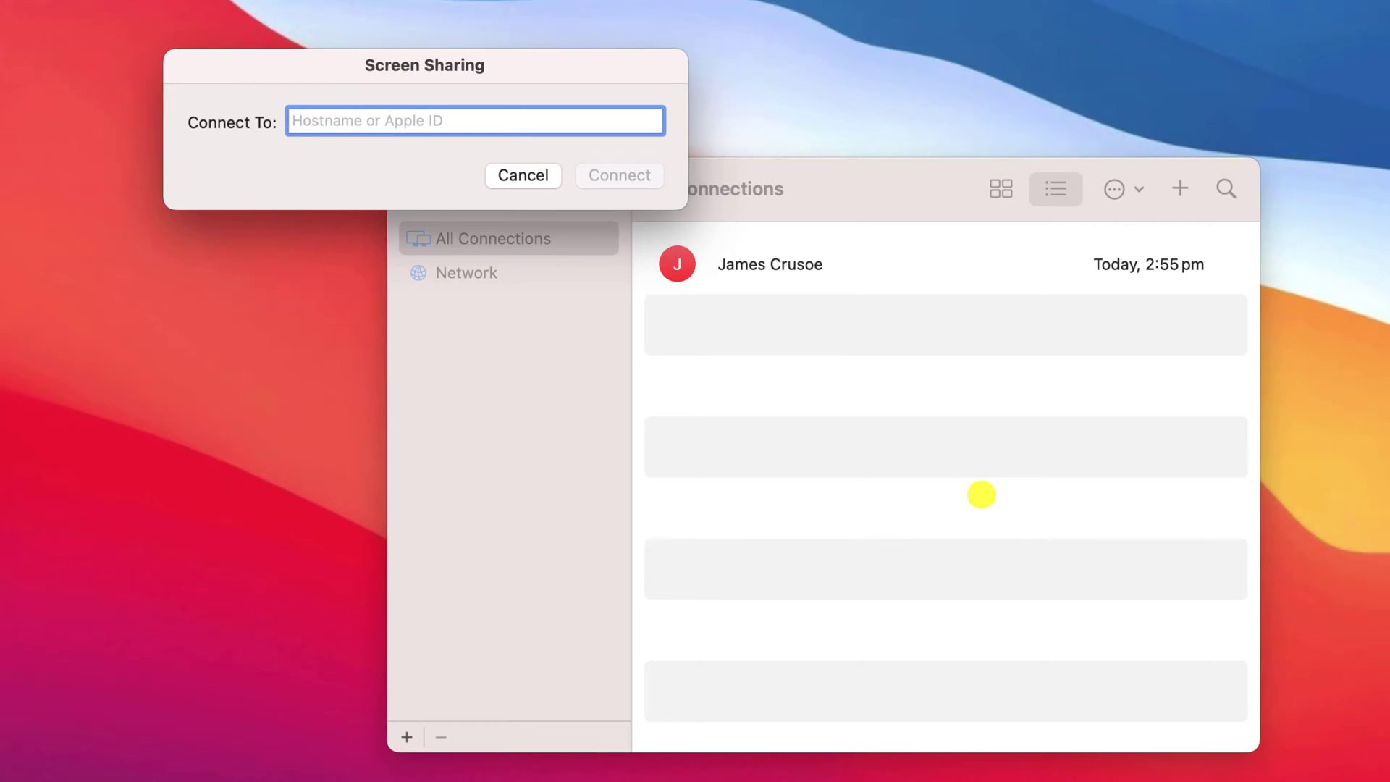
type("James")
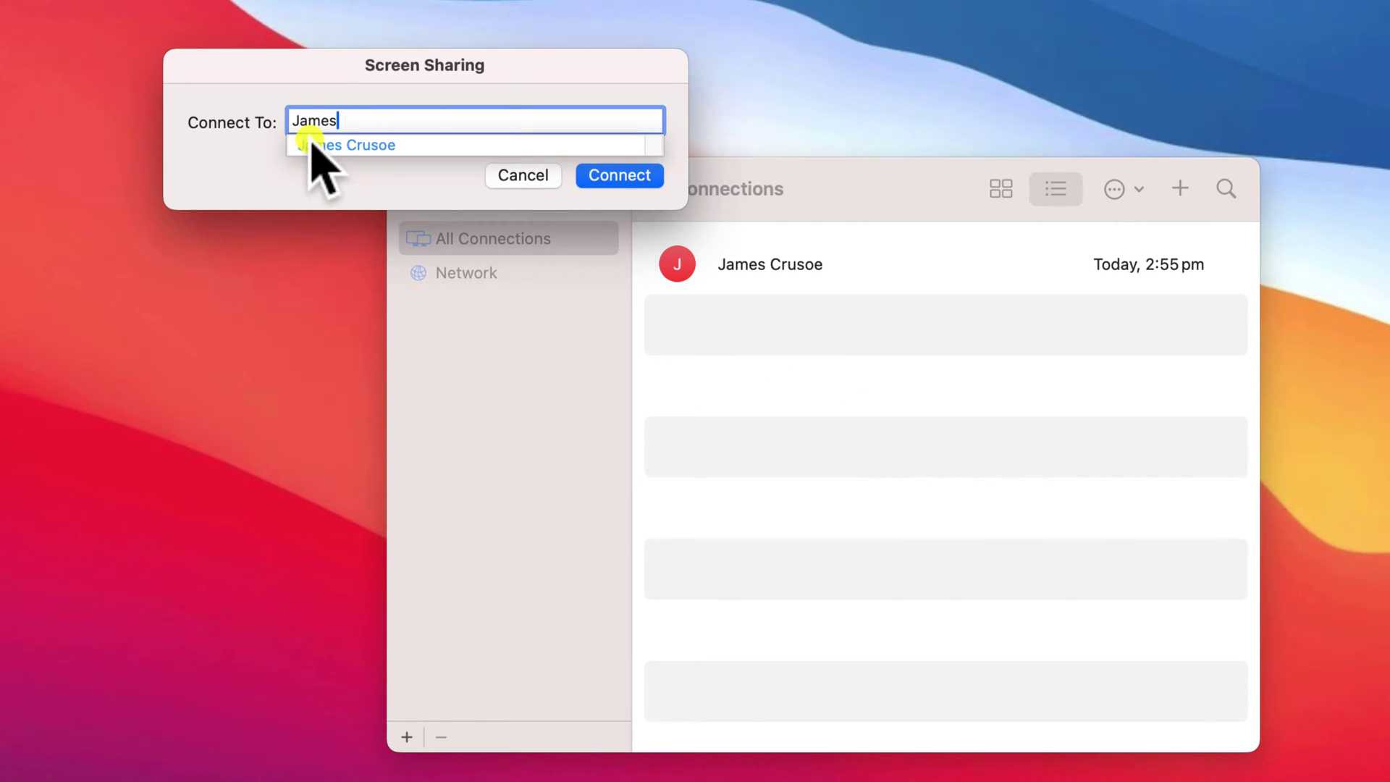
left_click(310, 145)
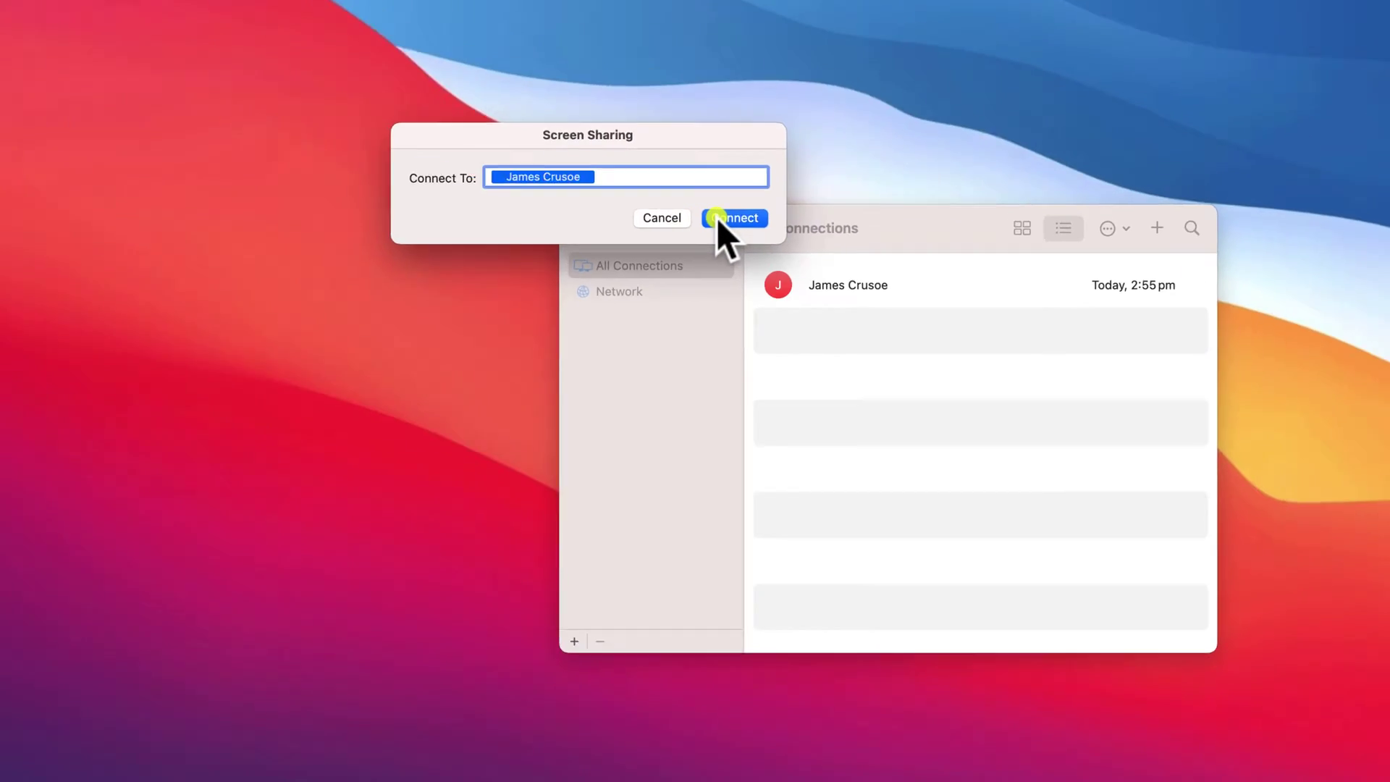
left_click(600, 177)
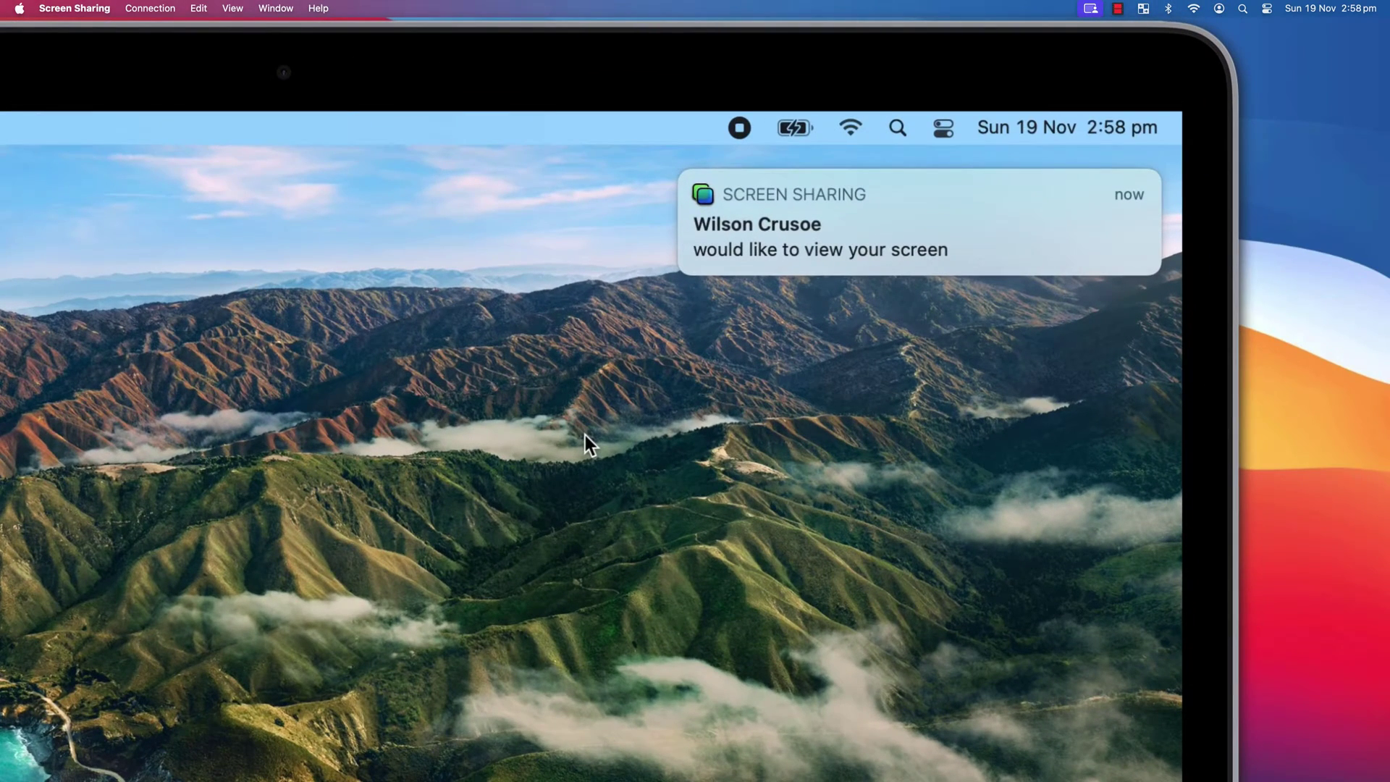
Accept the sharing request through Options, keeping Control my screen selected
mouse_move(791, 215)
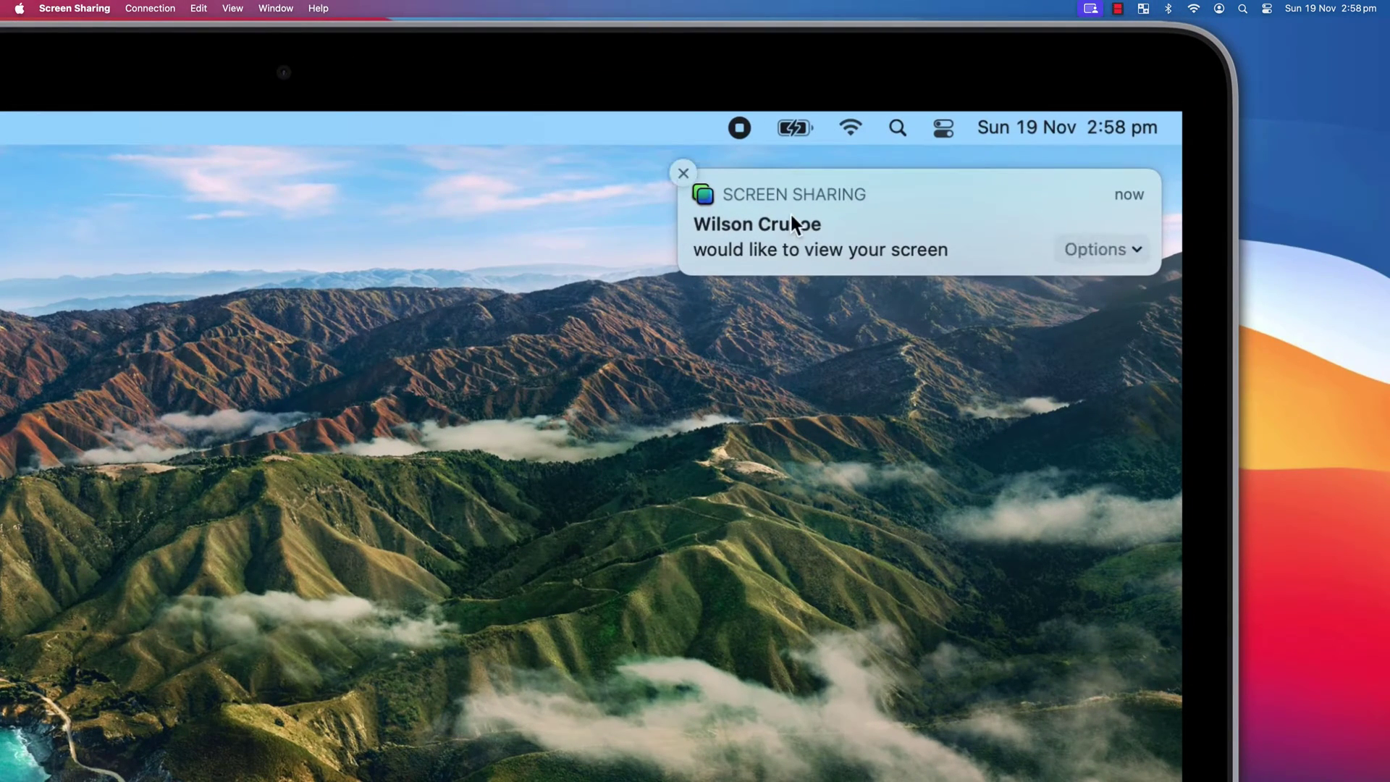
left_click(1134, 254)
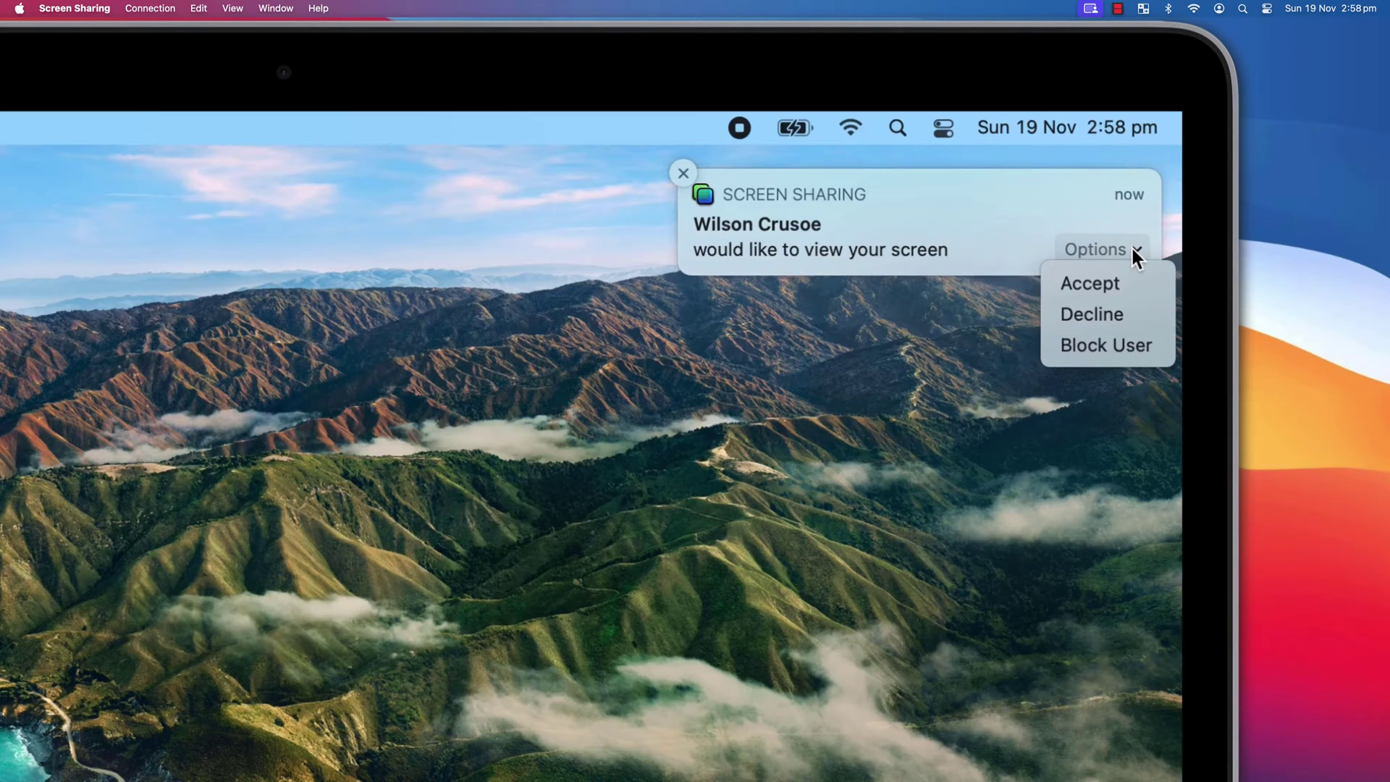
left_click(1101, 285)
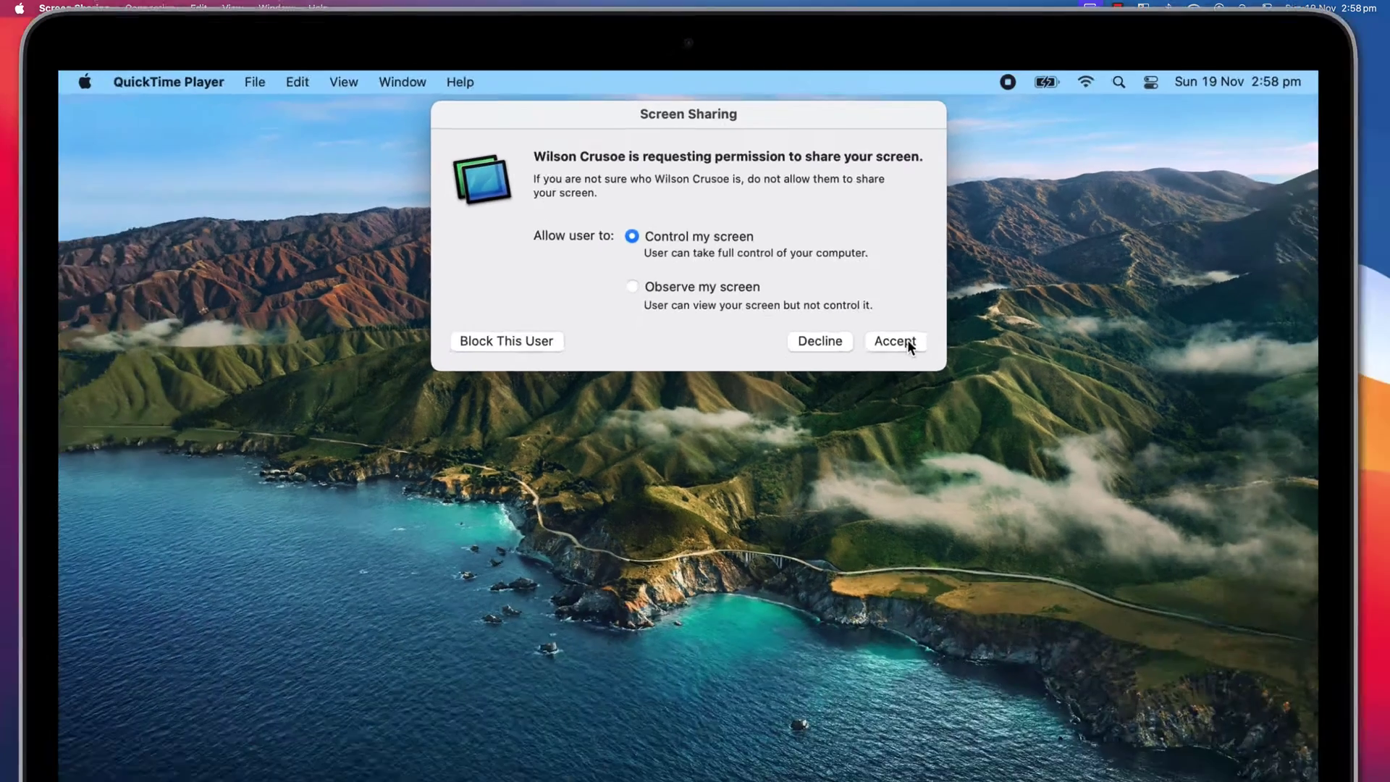
left_click(991, 505)
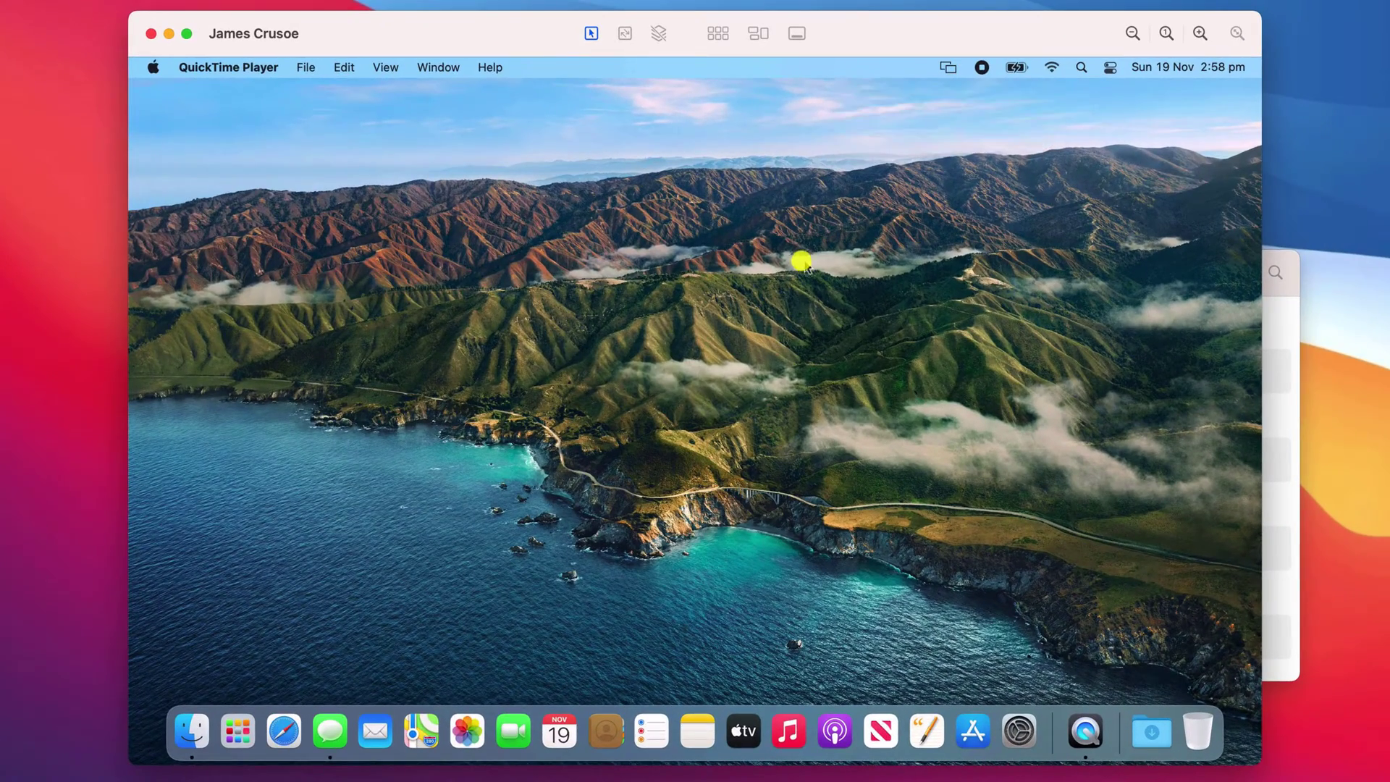
On the remote Mac, open and close System Preferences, then open a Finder window on Documents
left_click(1021, 735)
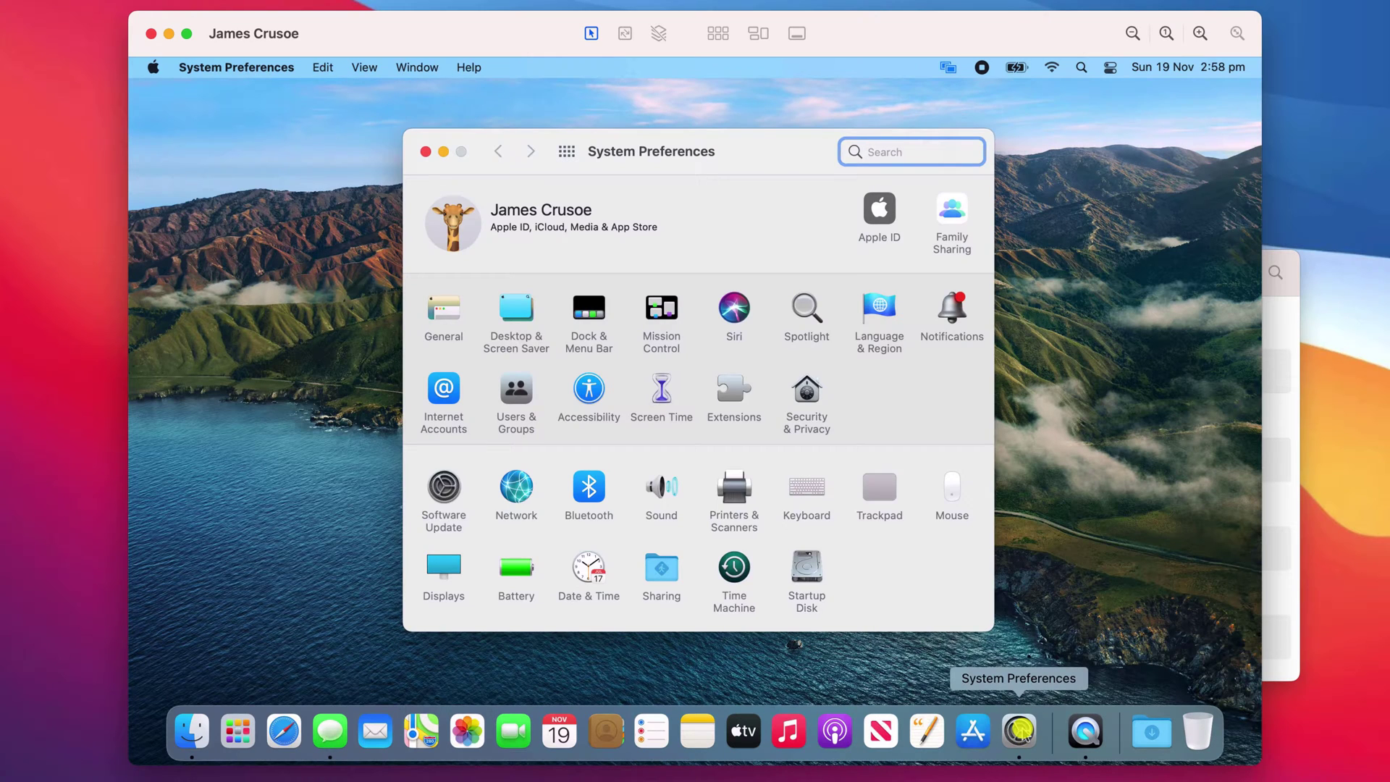
left_click(426, 151)
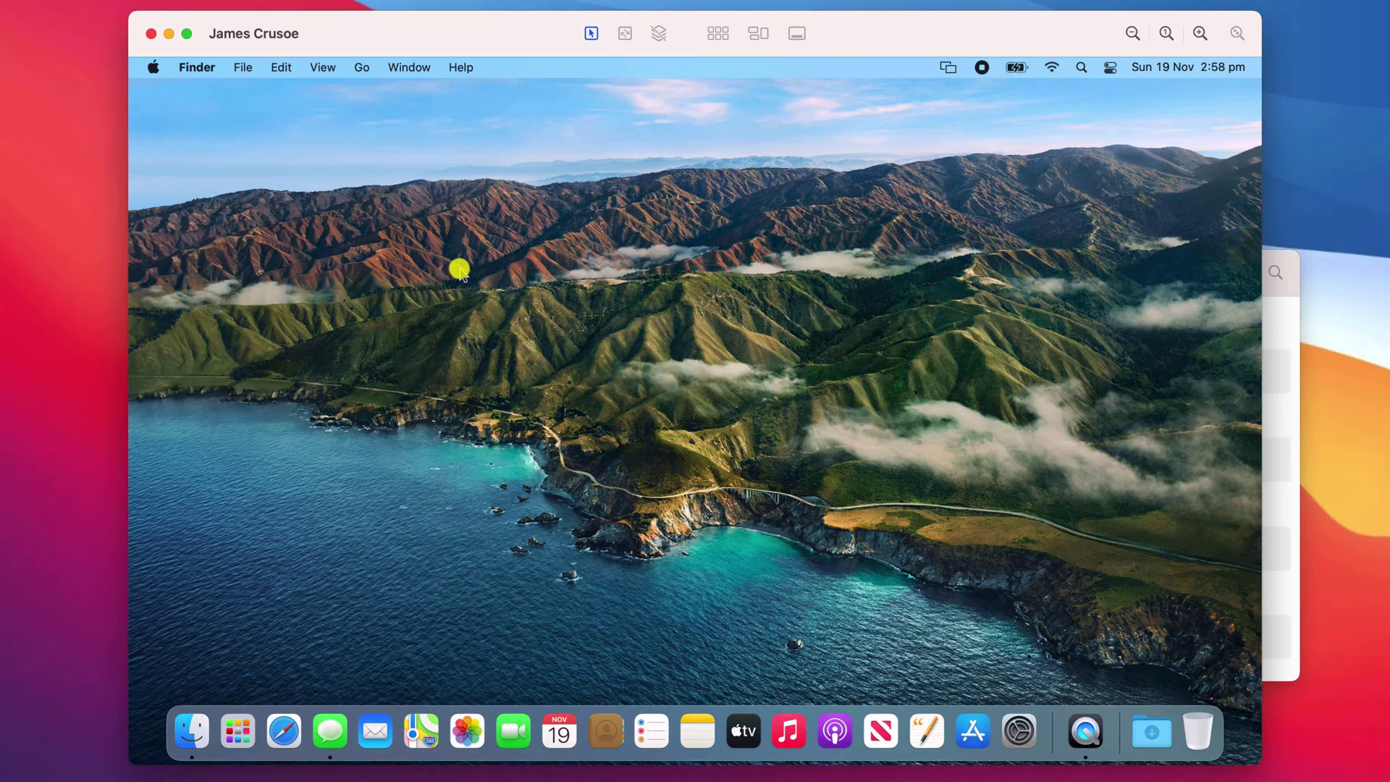
left_click(191, 732)
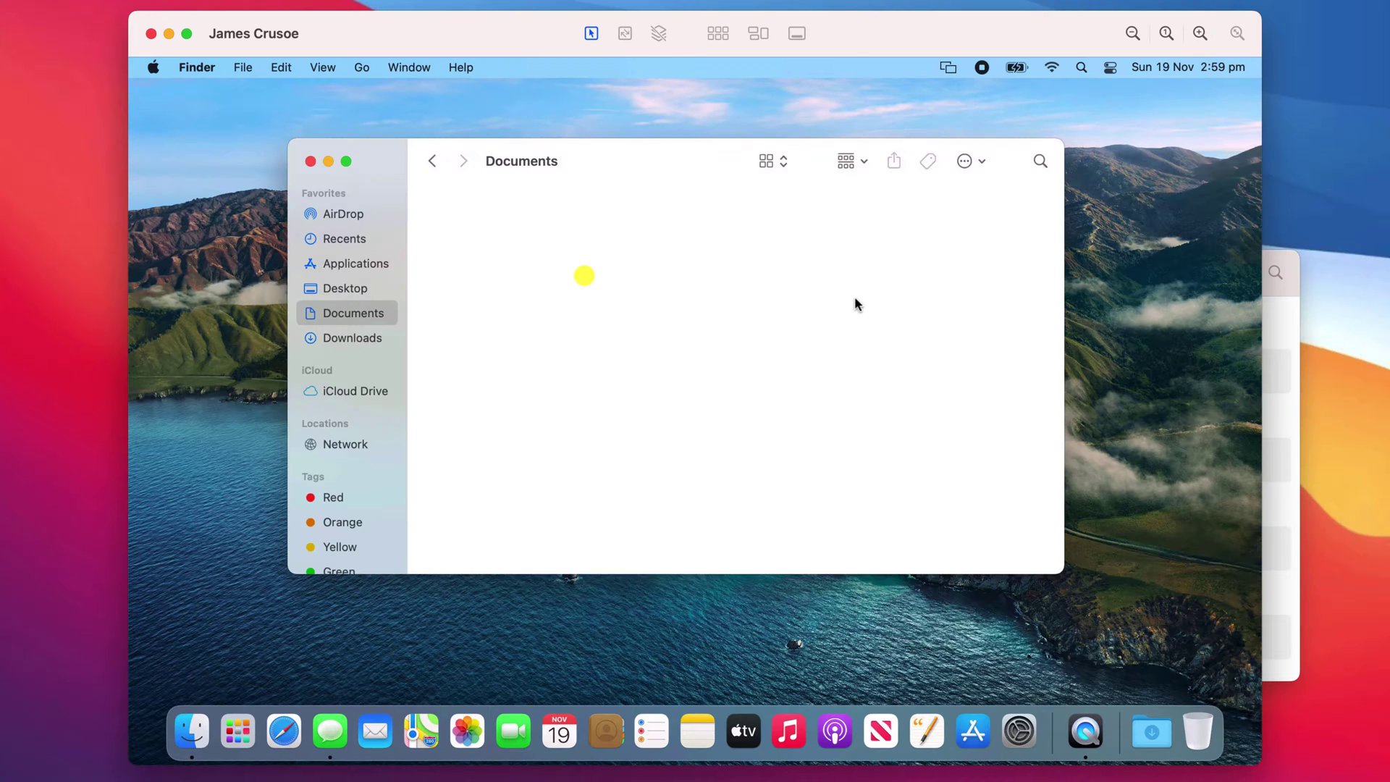
Mute the microphone and pause screen sharing from the session's menu-bar options
left_click(947, 67)
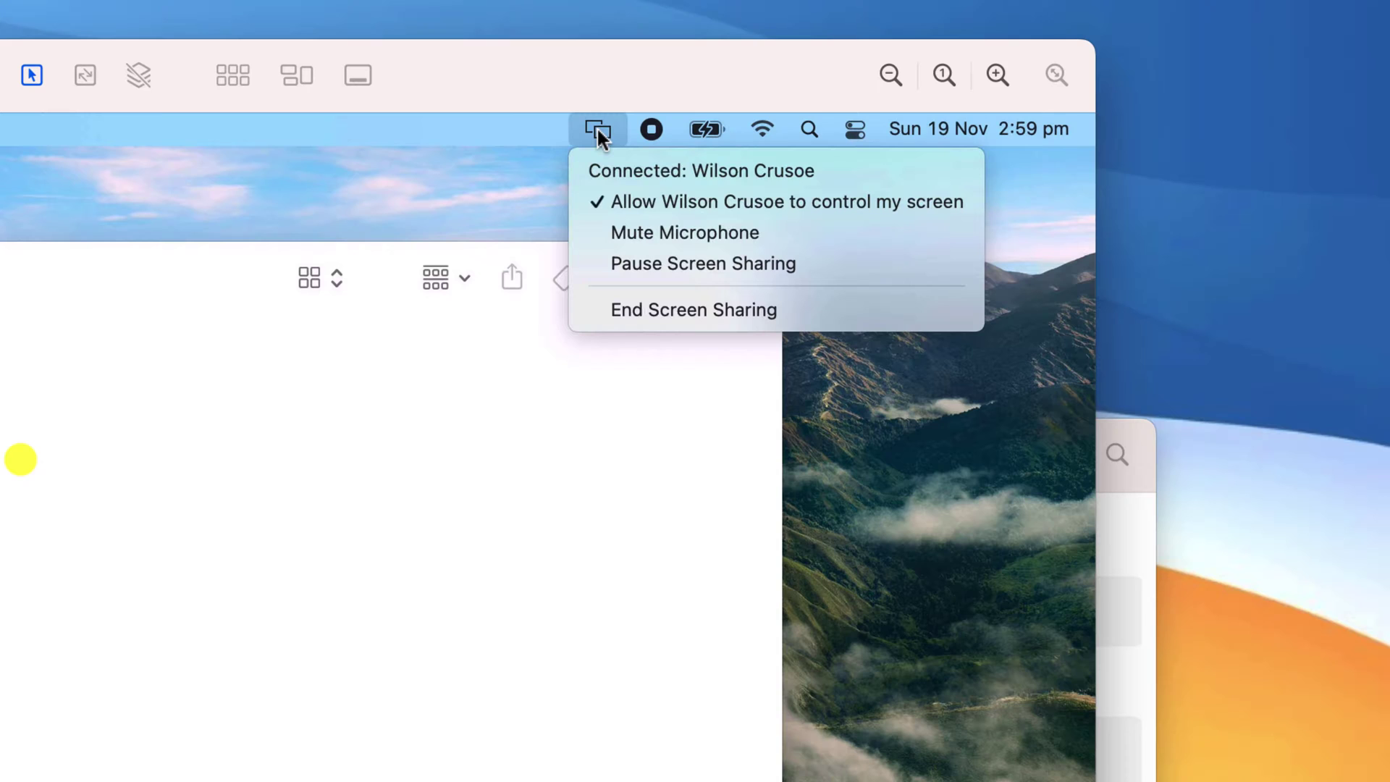
left_click(629, 231)
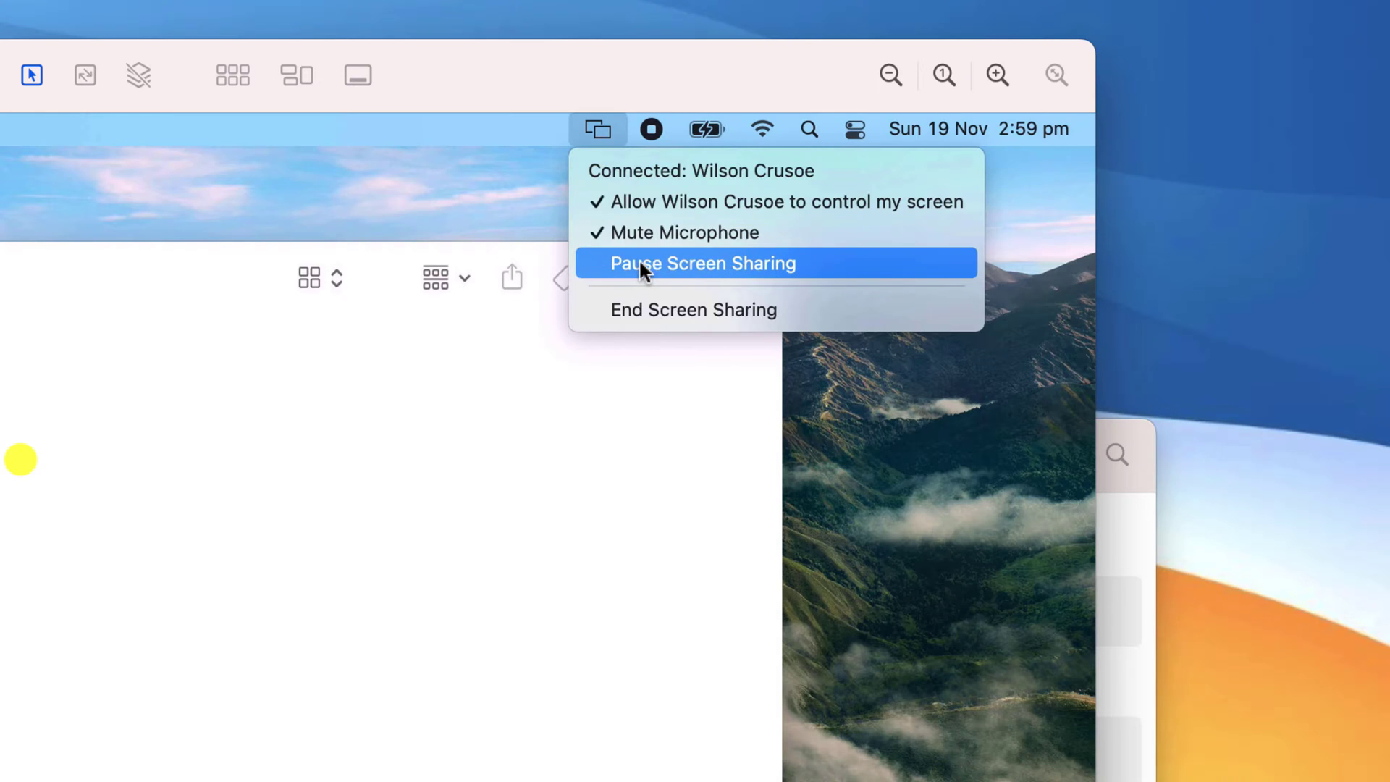
left_click(639, 260)
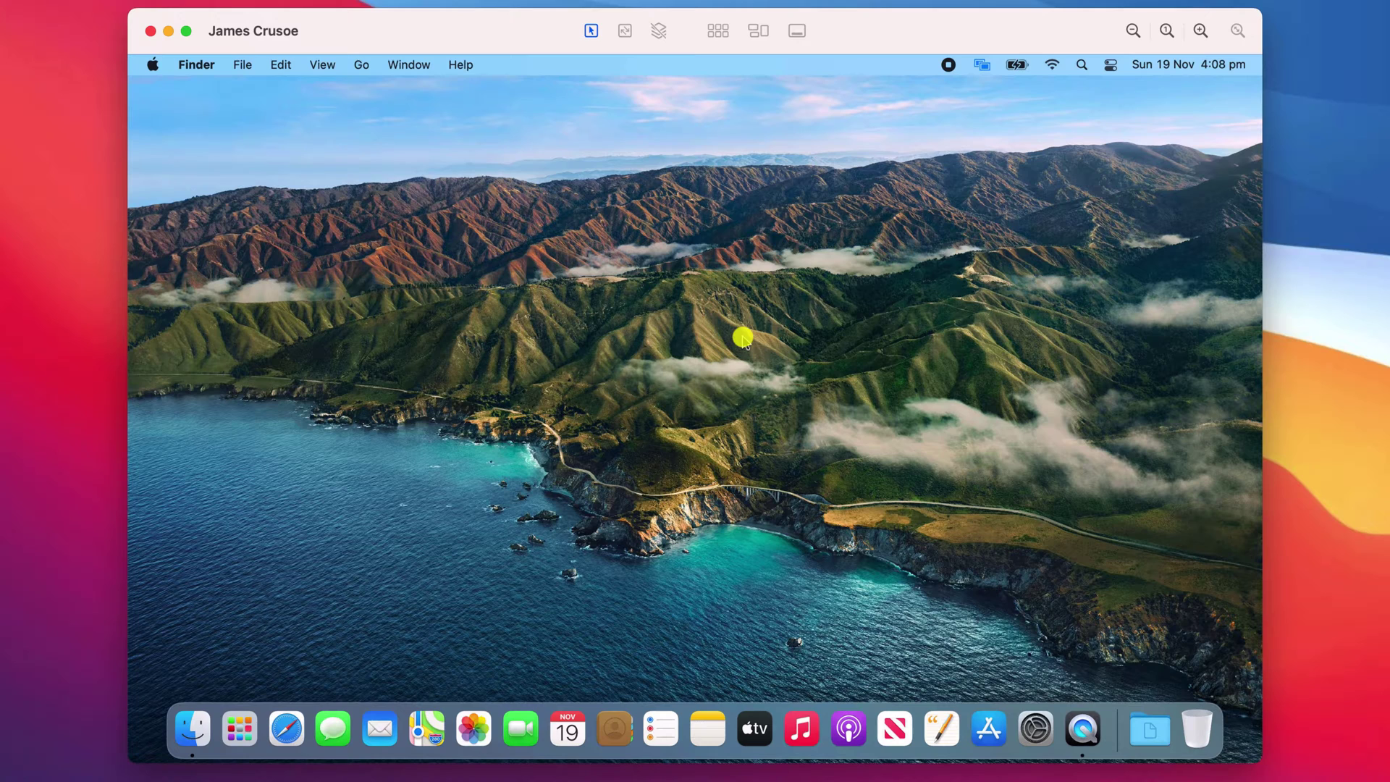
Copy Text file from remote Downloads to the local Mac, then drop Text file.rtf onto the remote Desktop
left_click(192, 726)
left_click(356, 311)
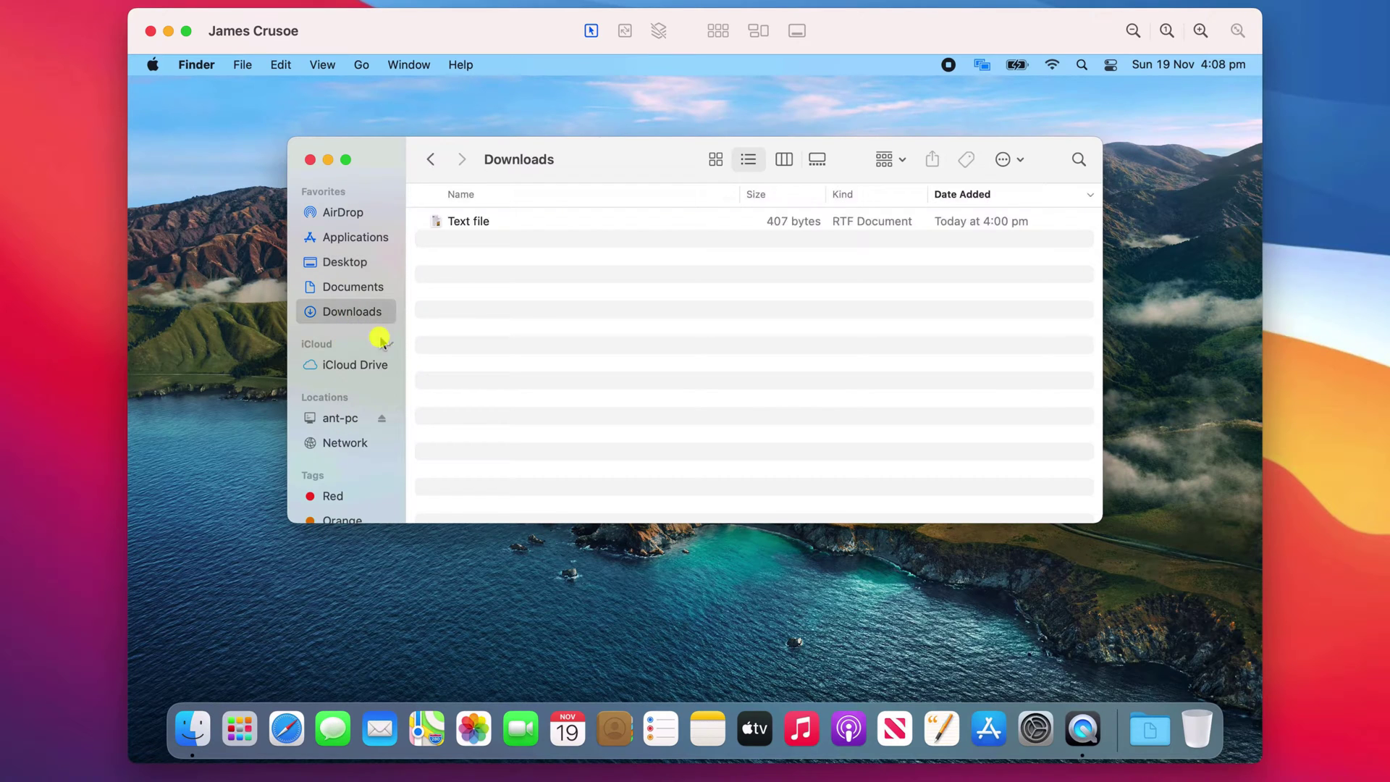
left_click_drag(462, 226, 53, 366)
left_click_drag(206, 366, 205, 367)
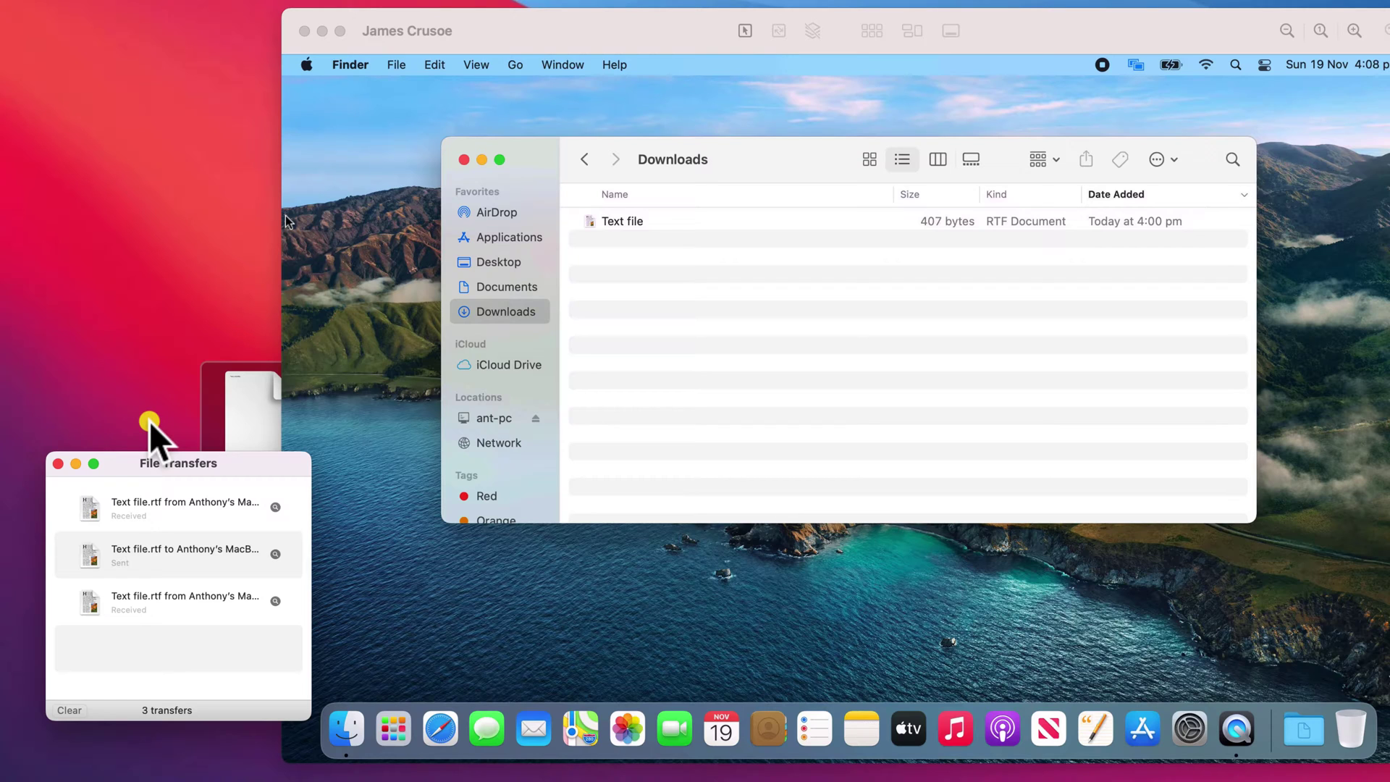
left_click(57, 464)
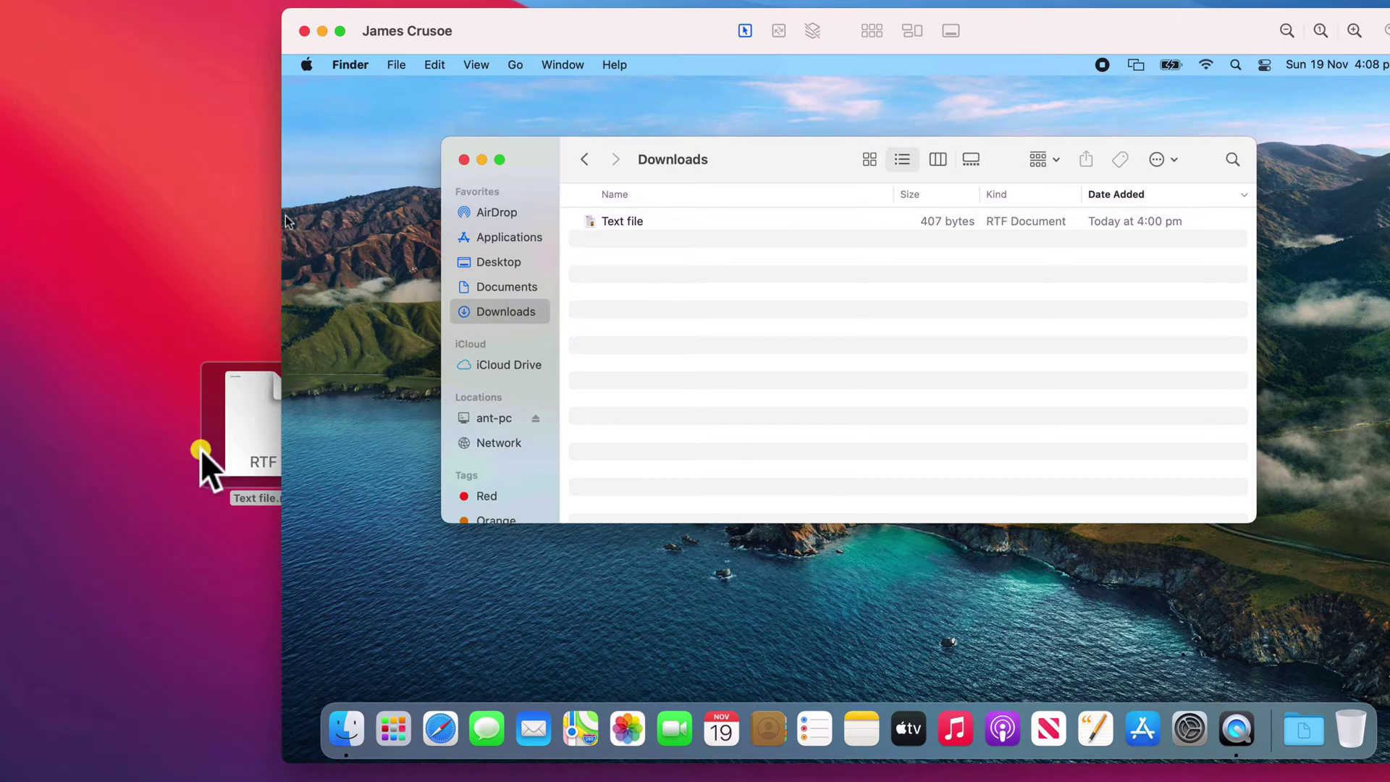
left_click_drag(245, 426, 736, 303)
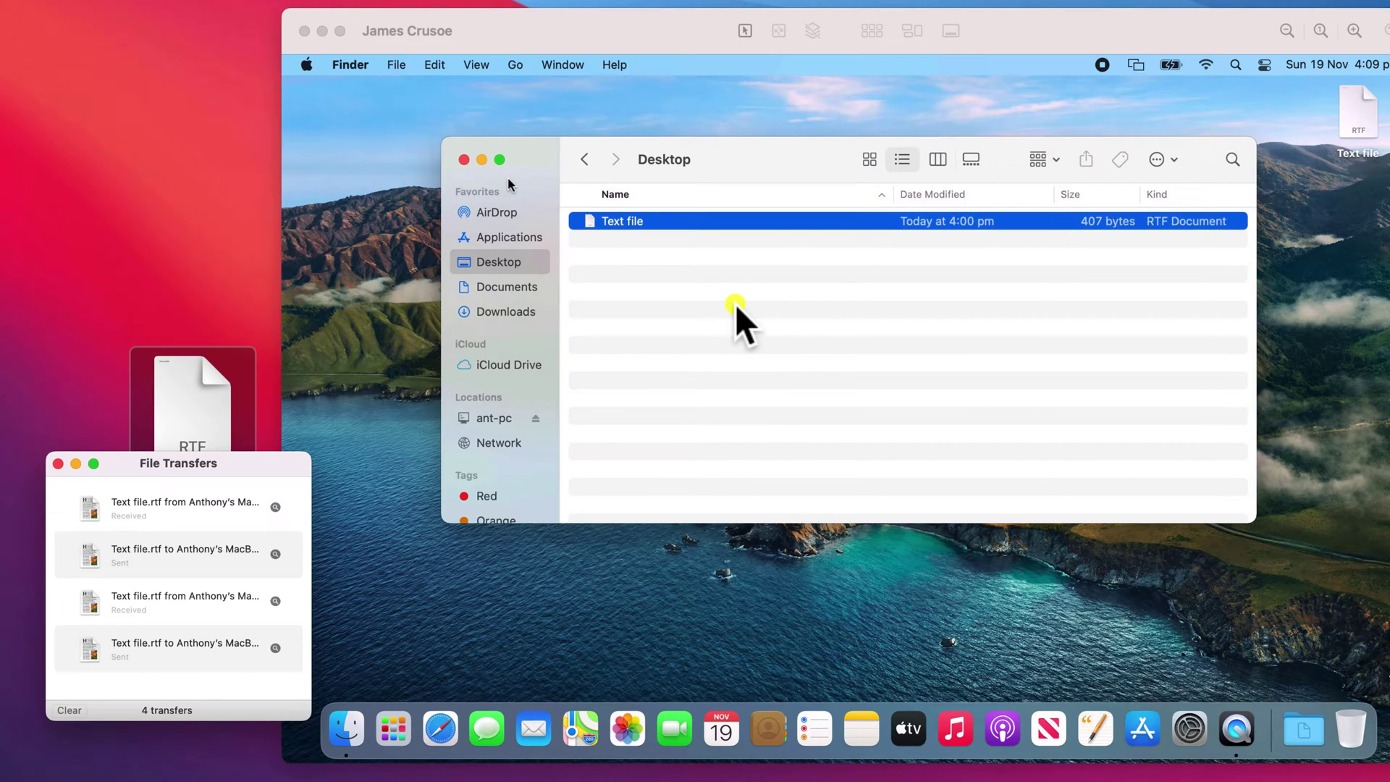
Open the transferred Text file in TextEdit and copy the line 'This is a text file.'
left_click(58, 464)
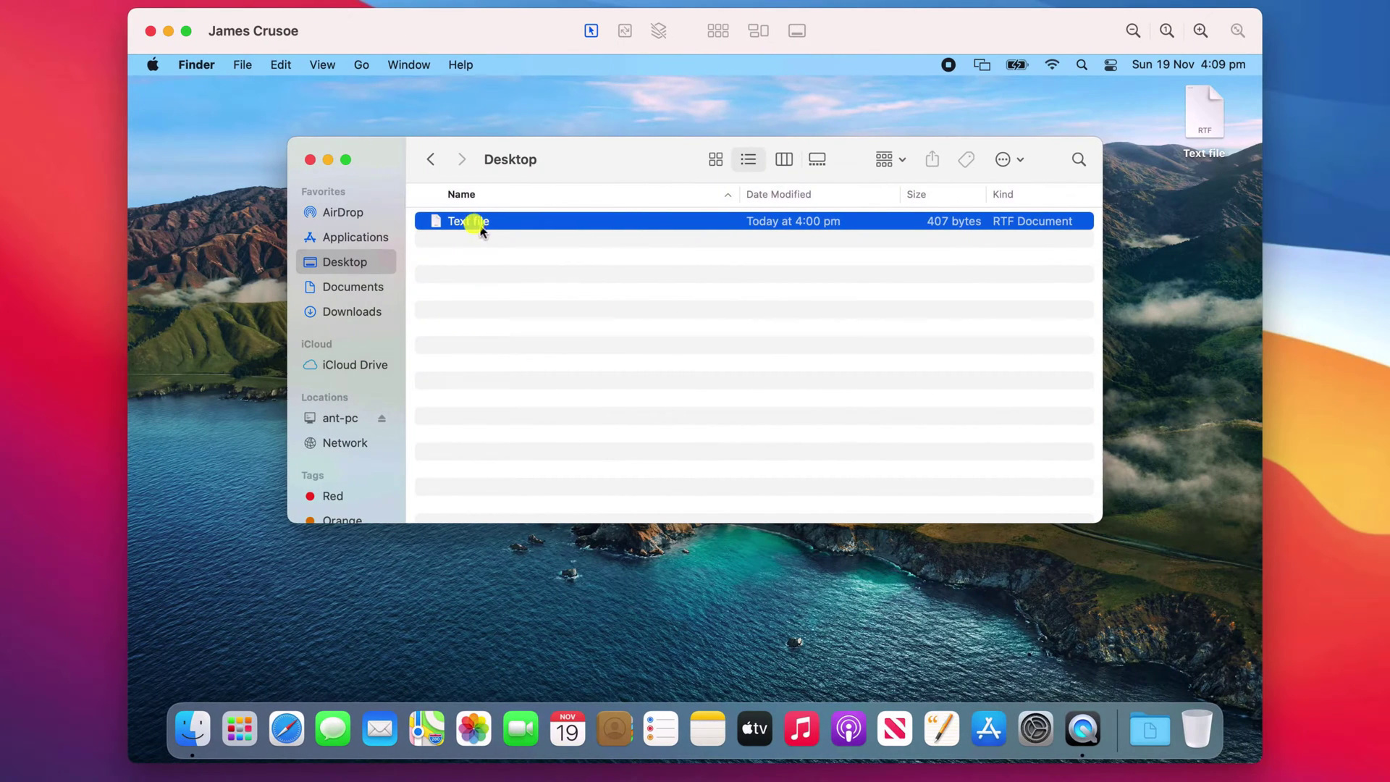
double_click(467, 222)
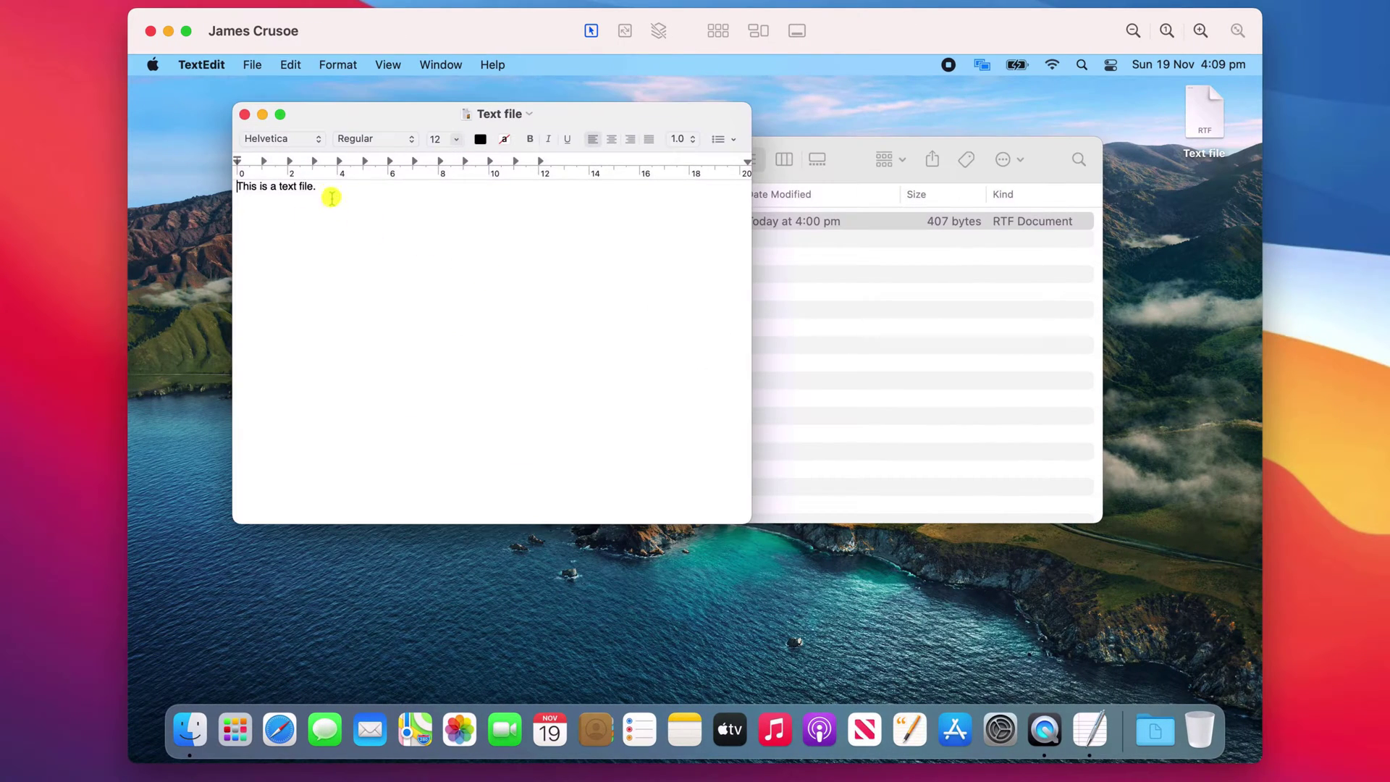
left_click_drag(327, 189, 243, 186)
key("cmd+c")
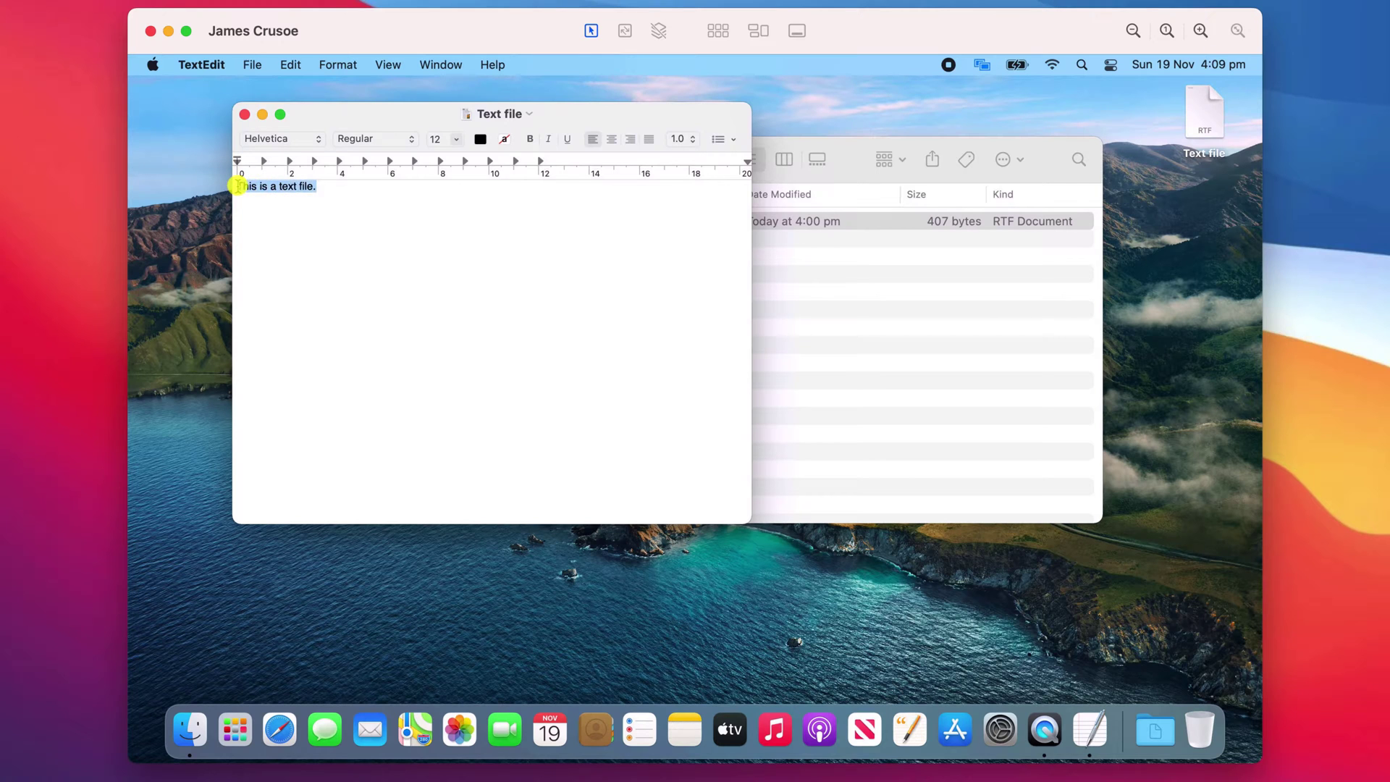
right_click(256, 186)
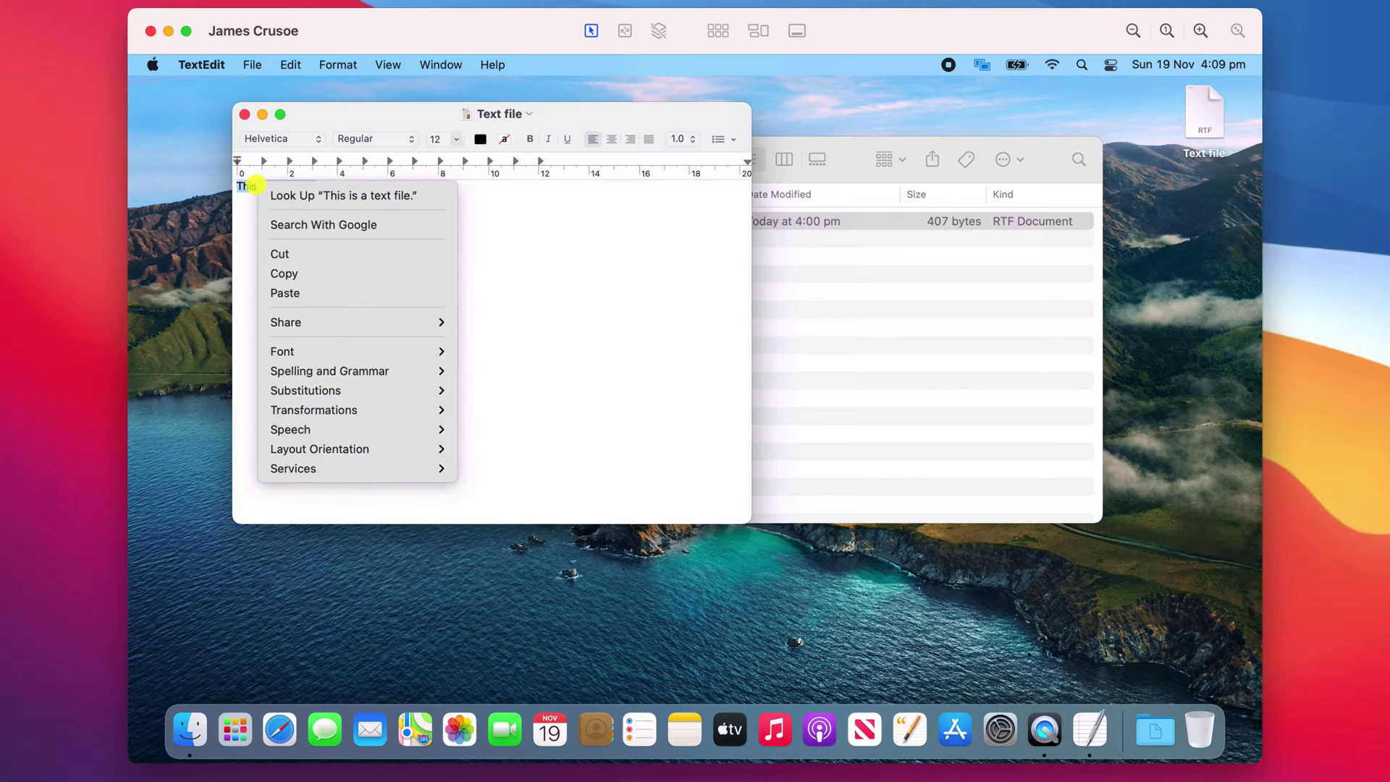
left_click(284, 273)
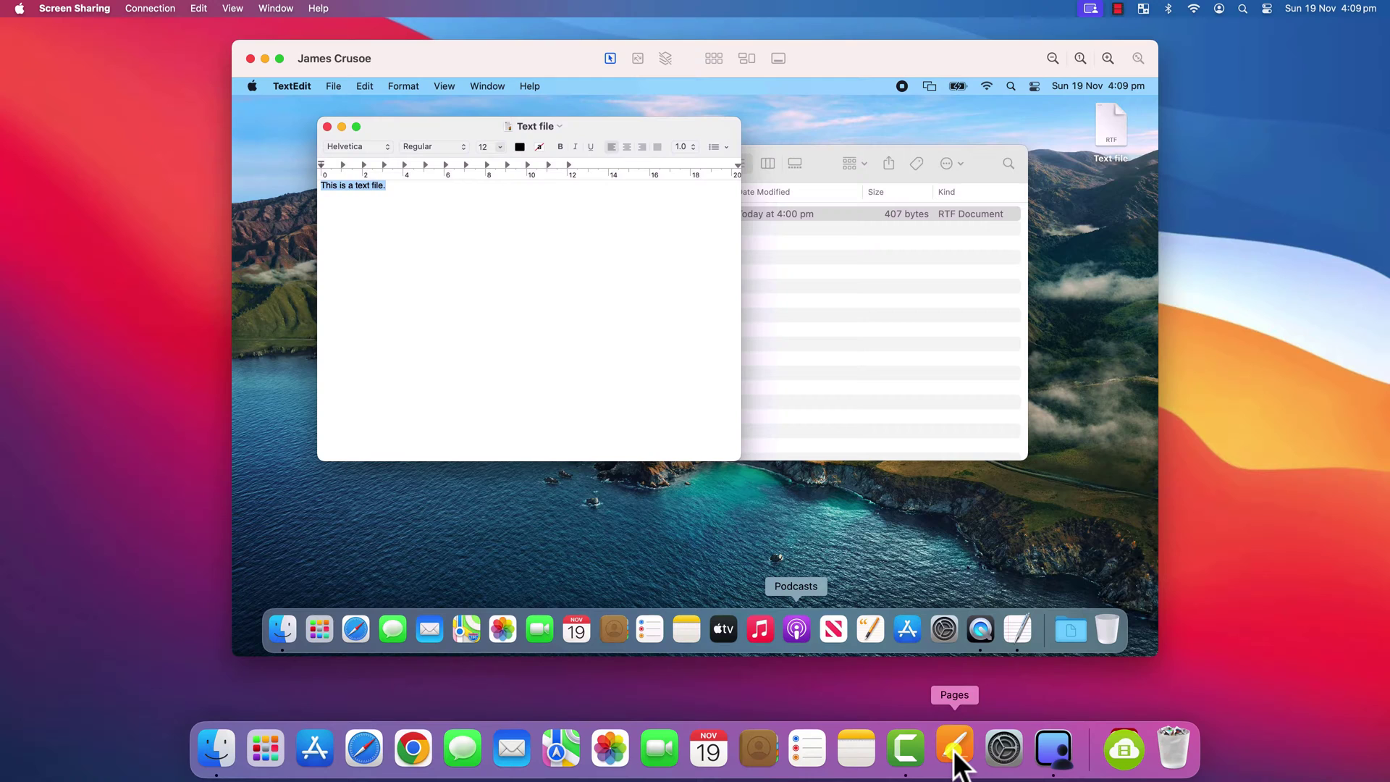
Paste the copied line into a new blank Pages document
left_click(953, 746)
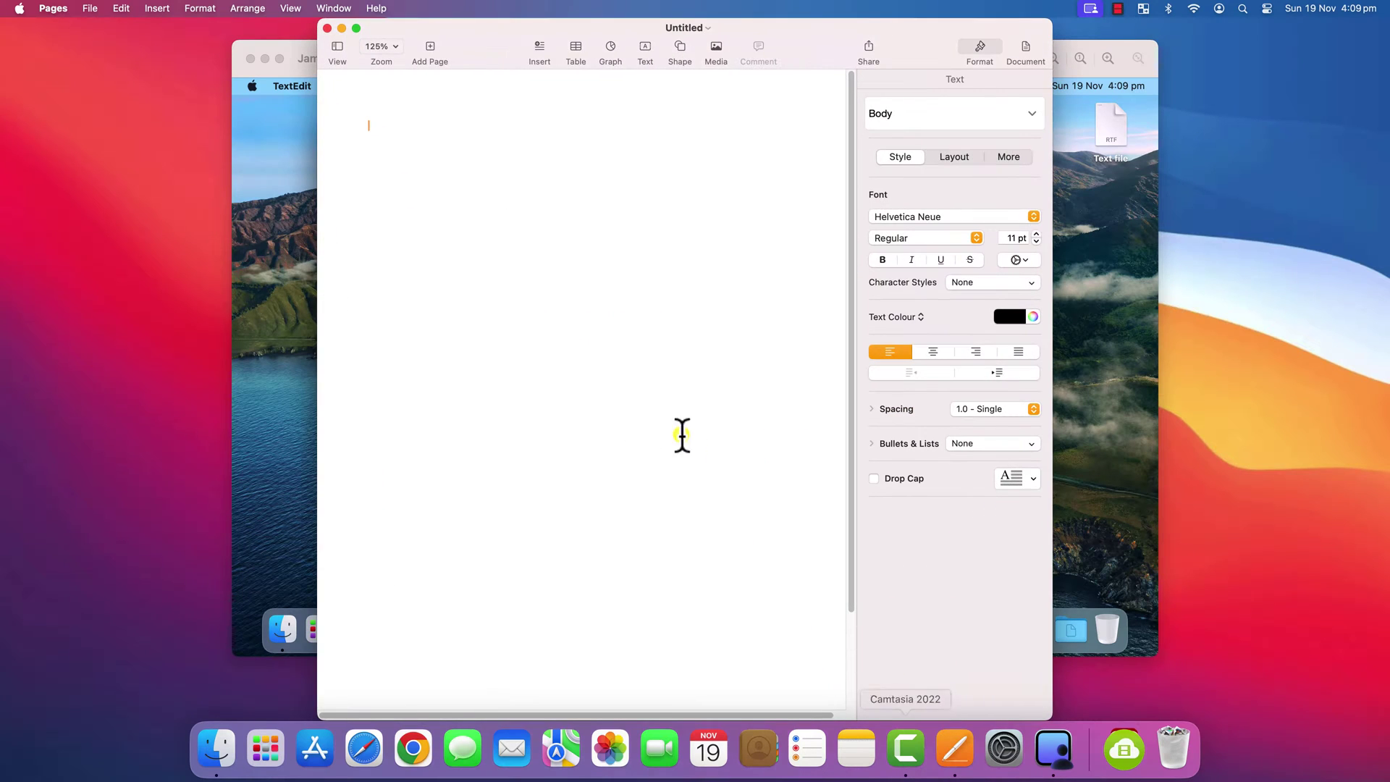
right_click(487, 204)
left_click(500, 244)
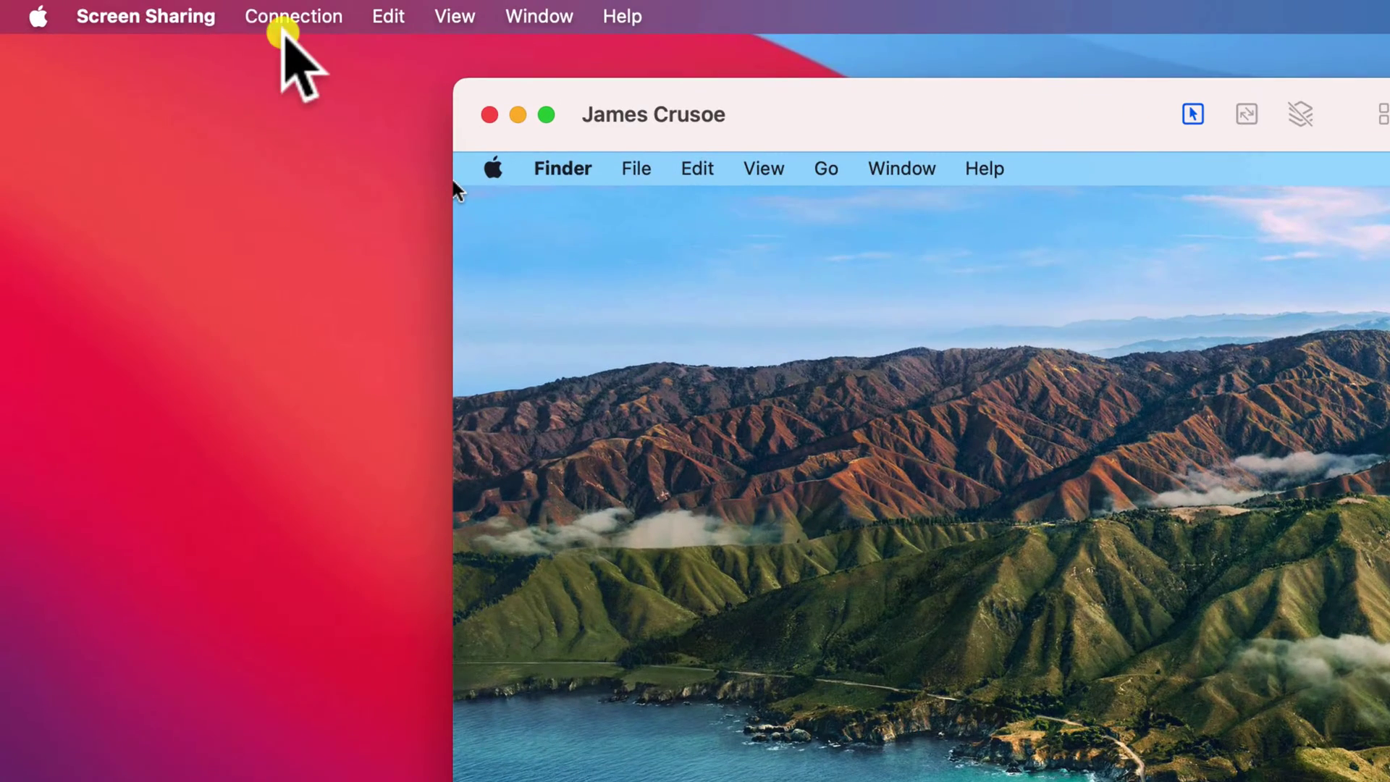
Save a PNG screen capture of the remote Mac to the Desktop and open it in Preview
left_click(104, 9)
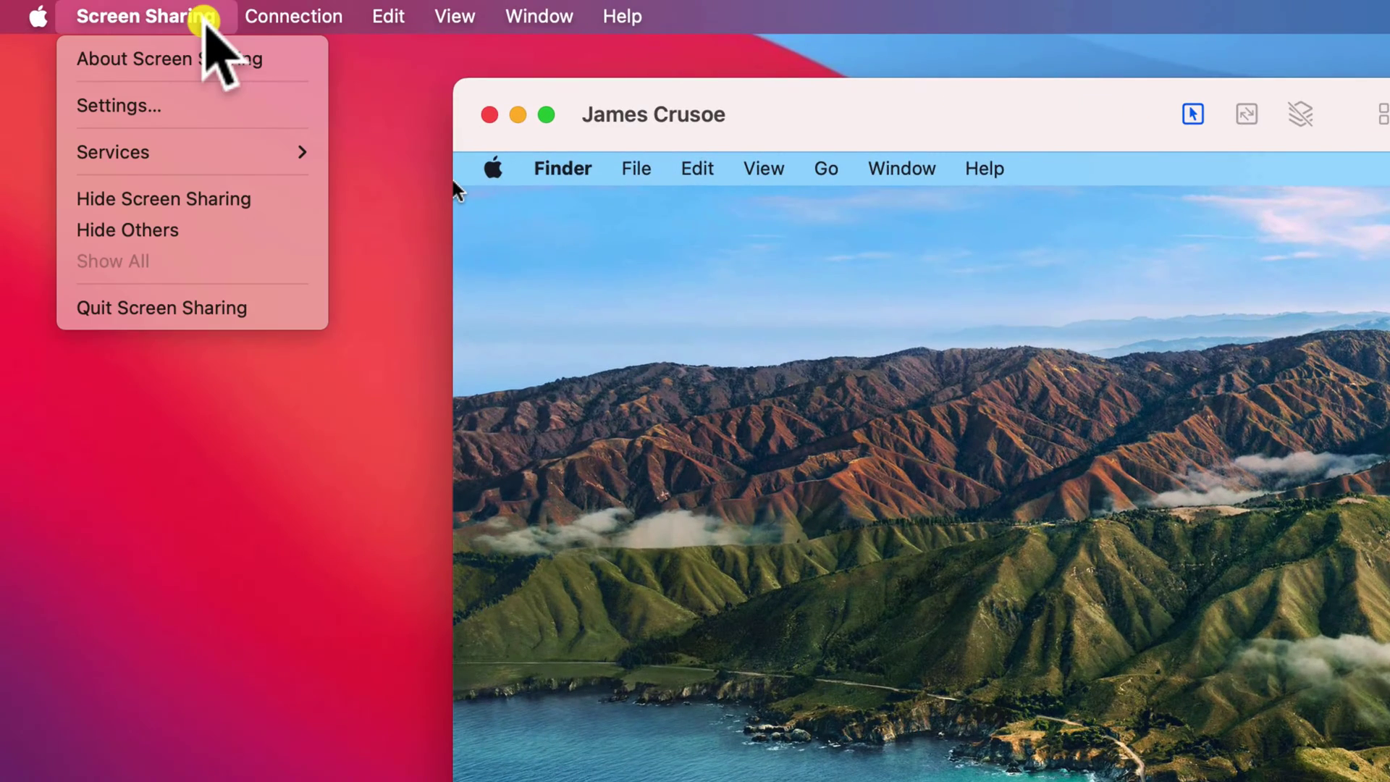
mouse_move(325, 21)
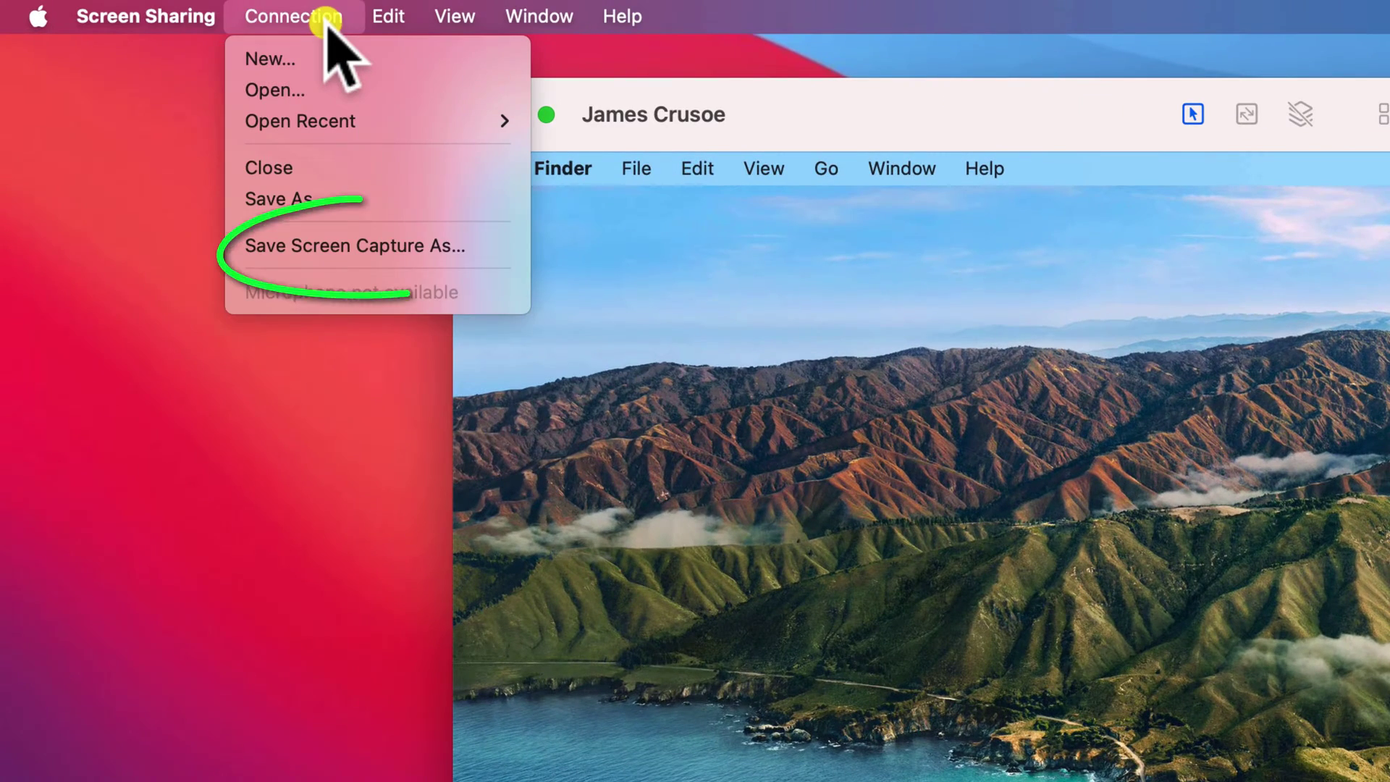
left_click(391, 248)
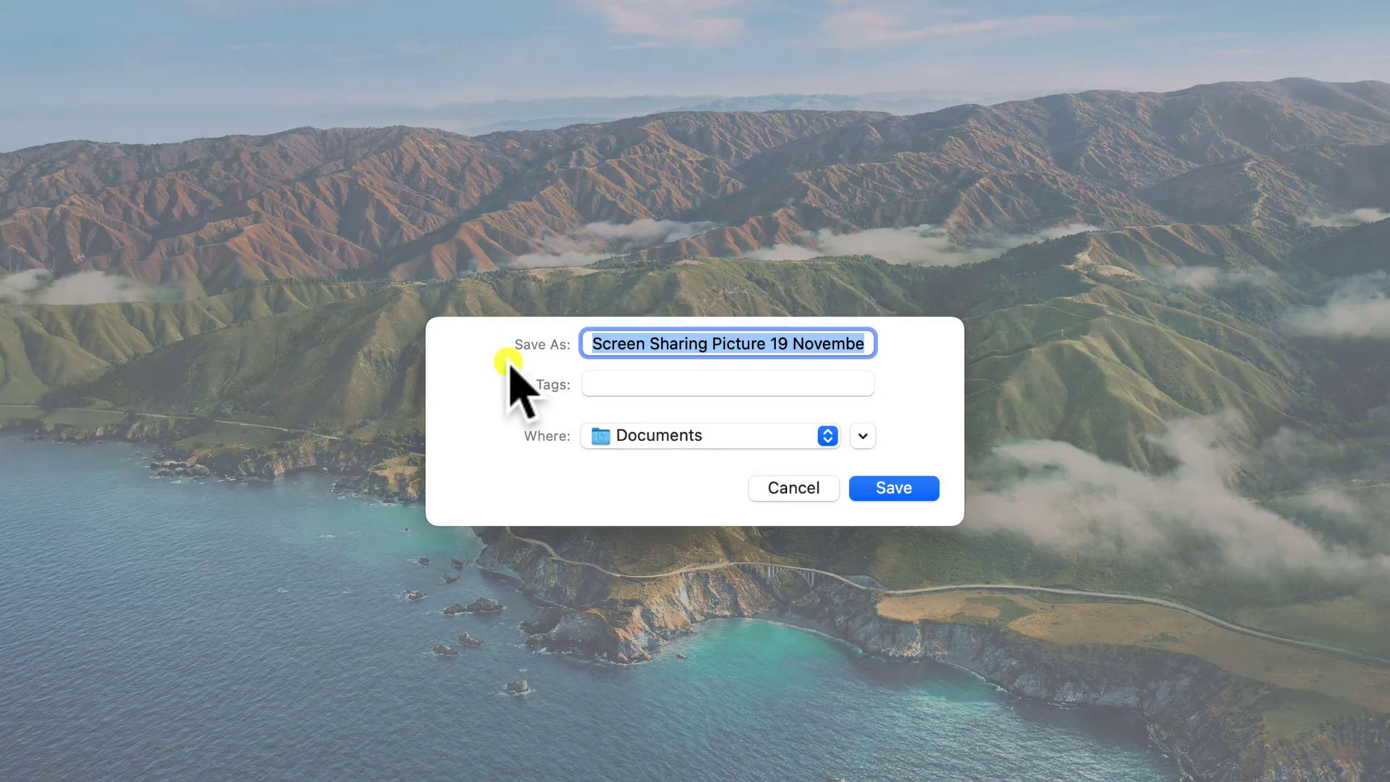
left_click(736, 435)
left_click(736, 414)
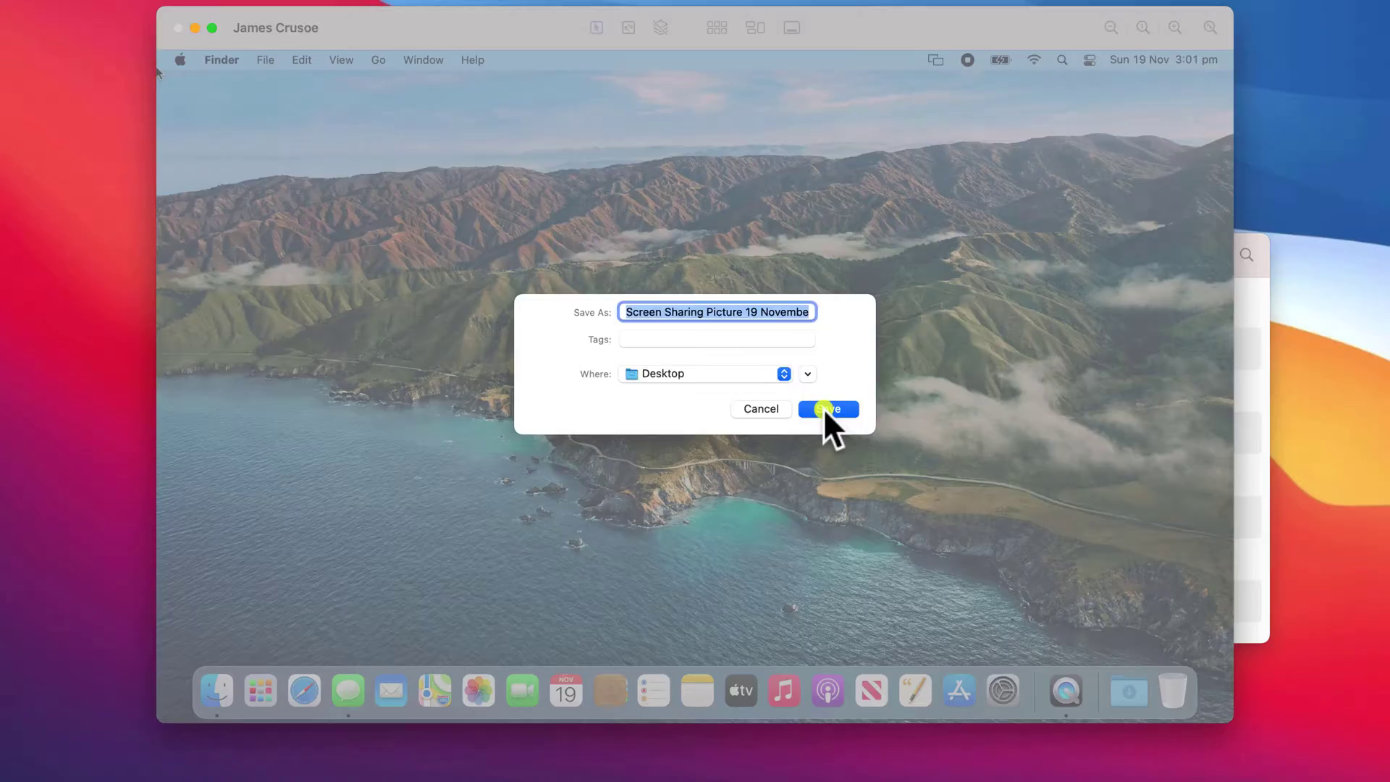
left_click(894, 488)
double_click(1315, 76)
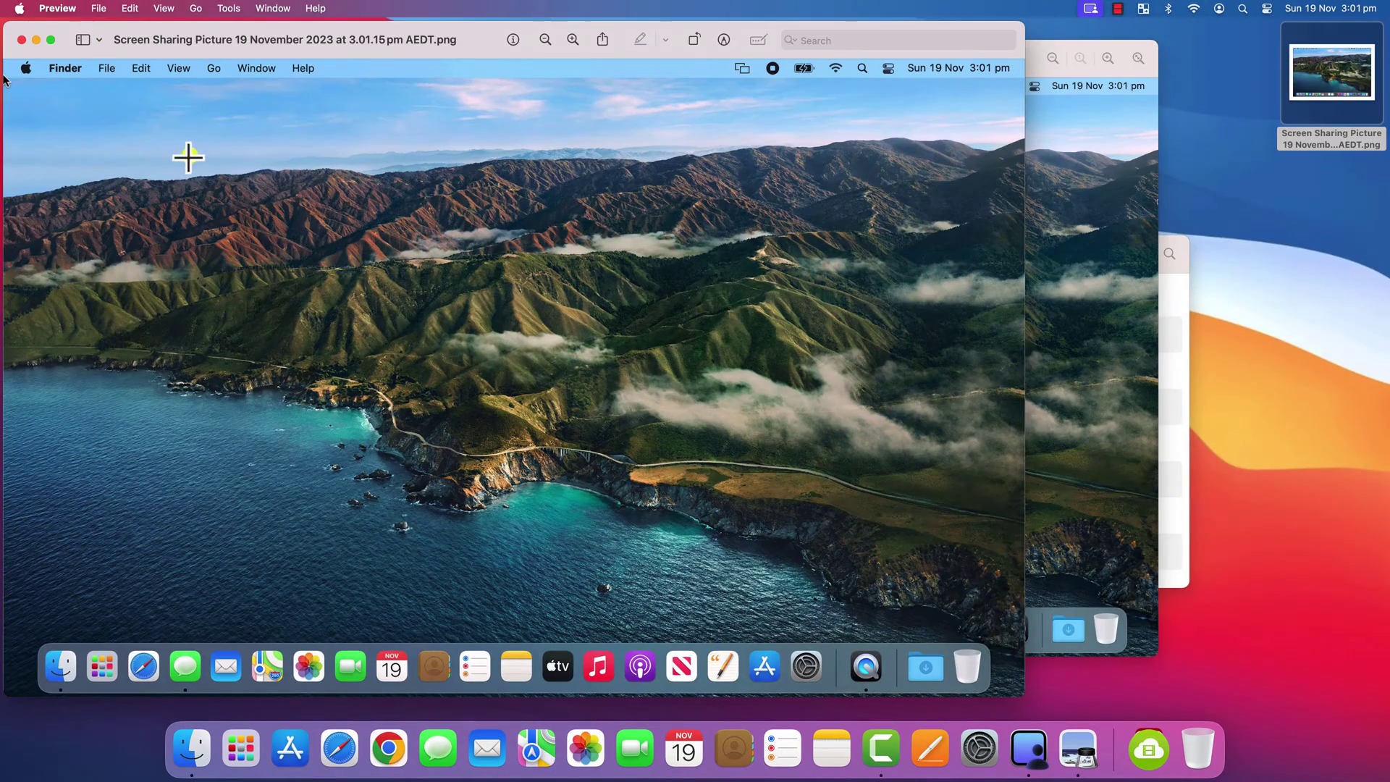
Quit Preview, bring the remote screen forward, and end the screen sharing session
left_click(71, 8)
left_click(109, 153)
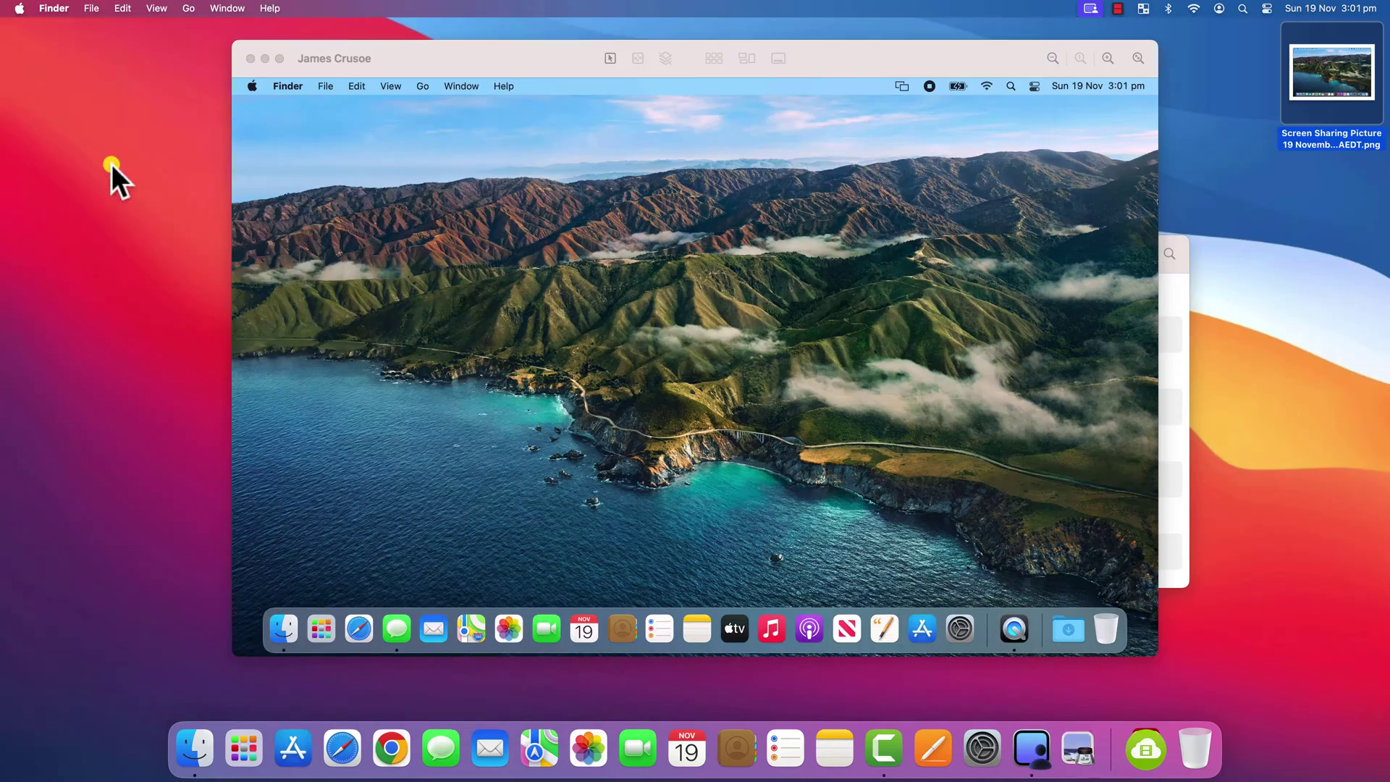
left_click(733, 329)
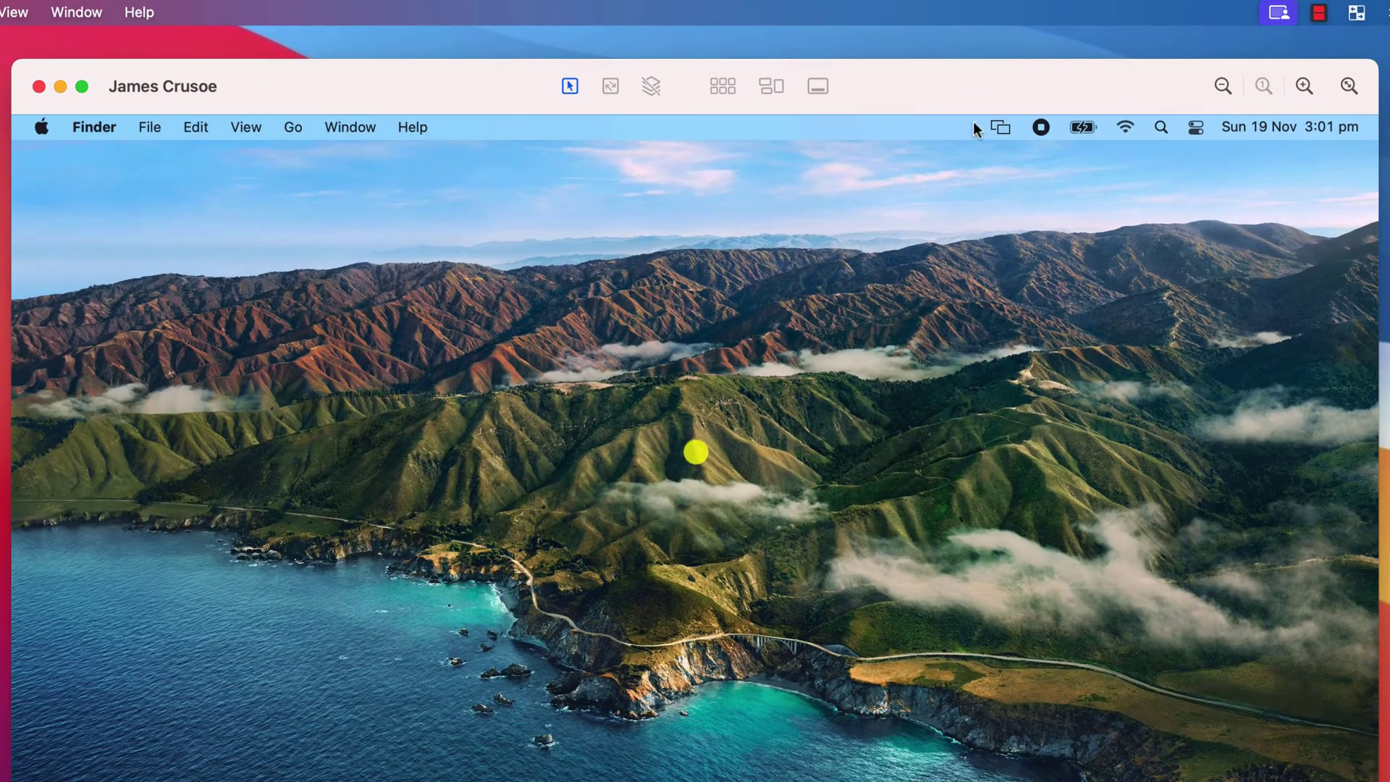
left_click(1002, 128)
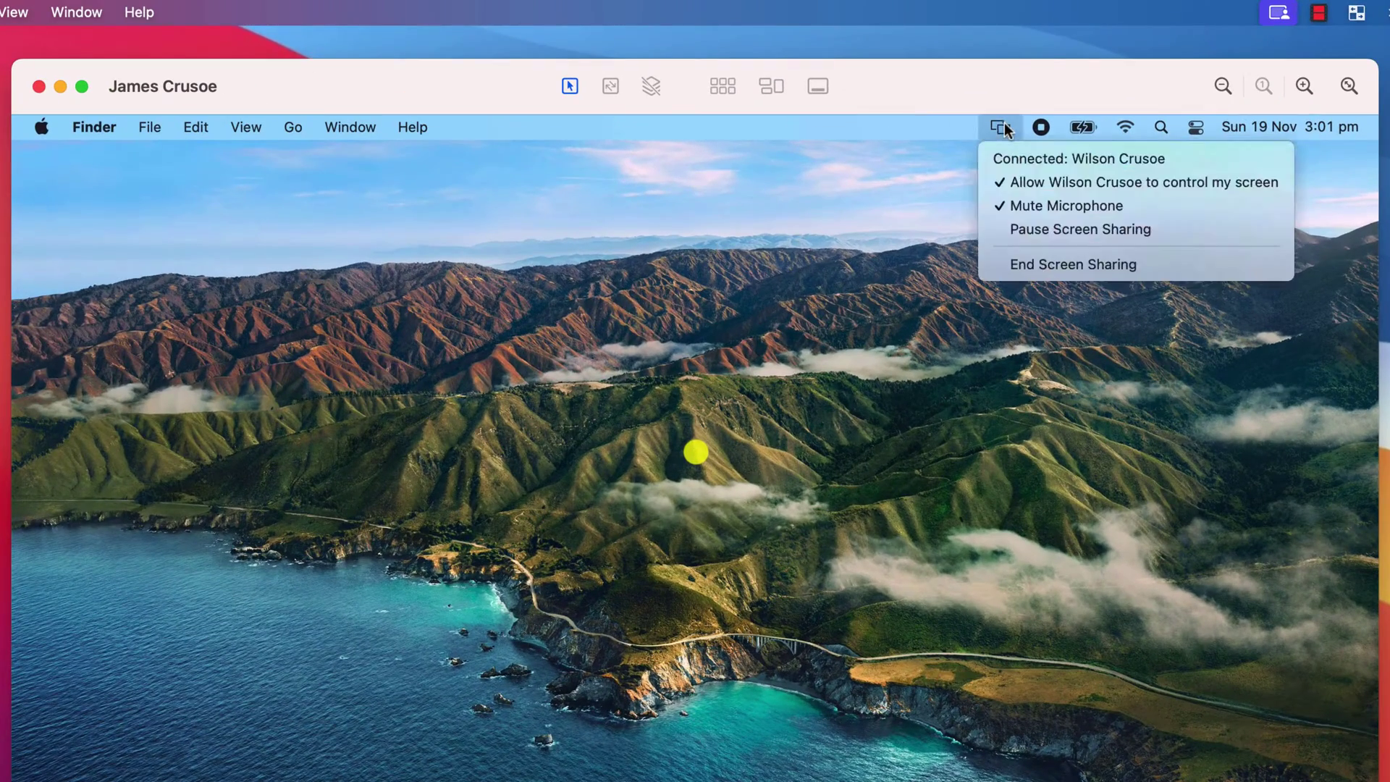
left_click(1036, 265)
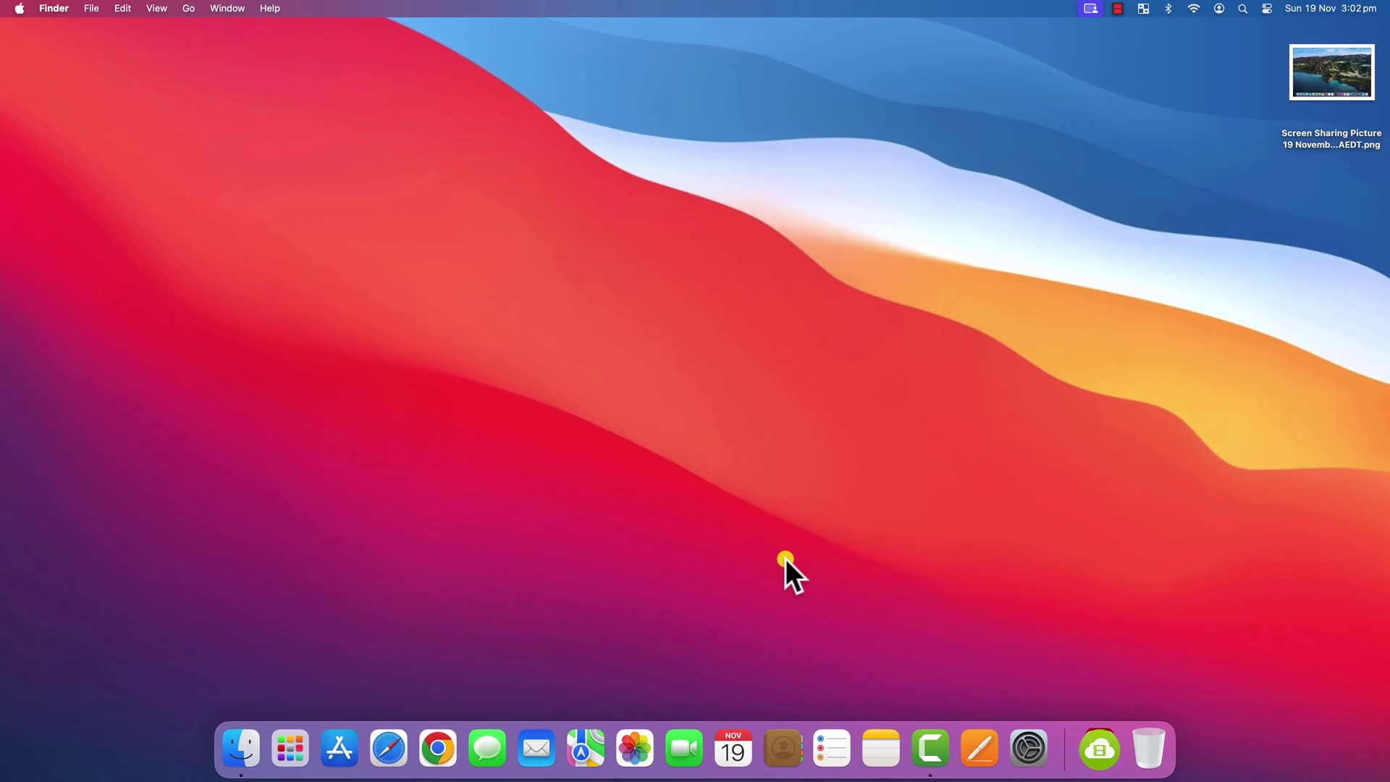
In Messages, choose Ask to Share Screen from the conversation's contact details
left_click(489, 753)
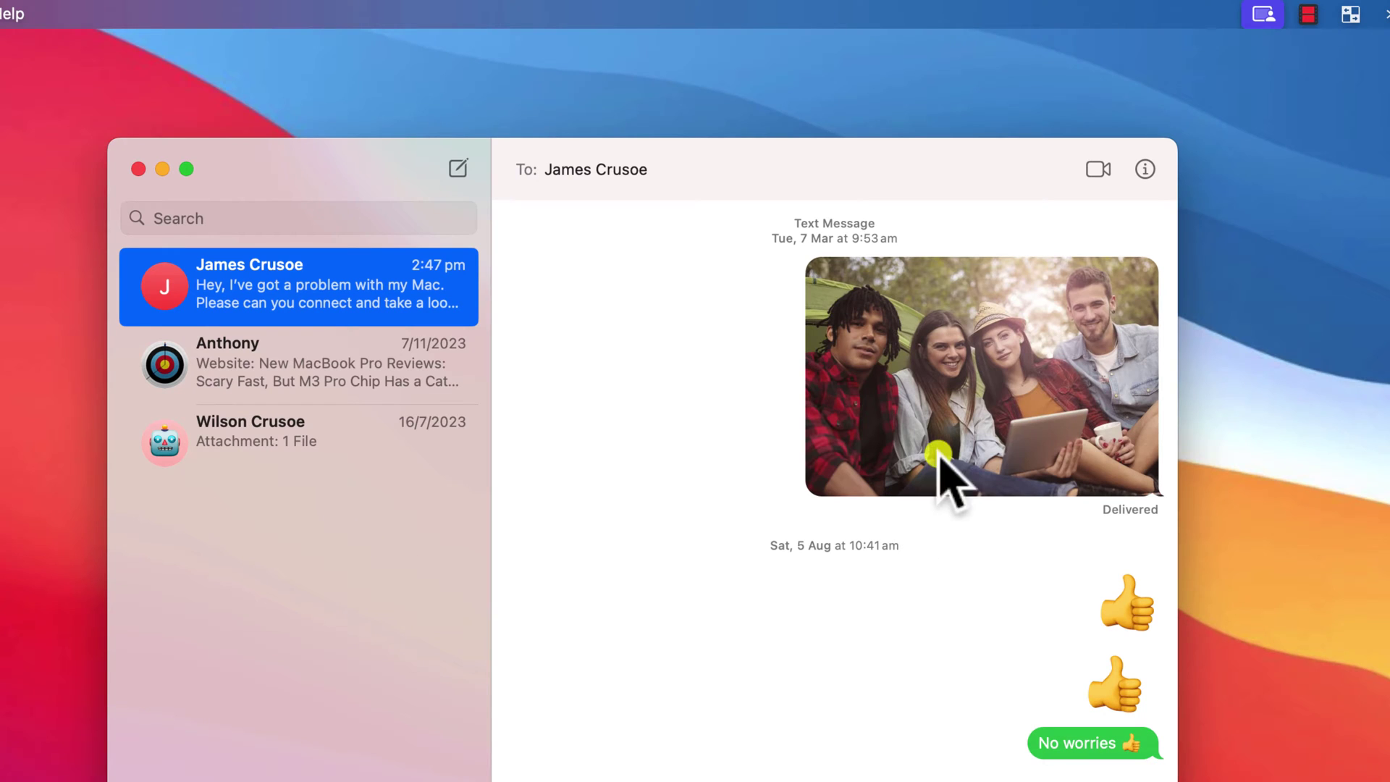
left_click(1145, 170)
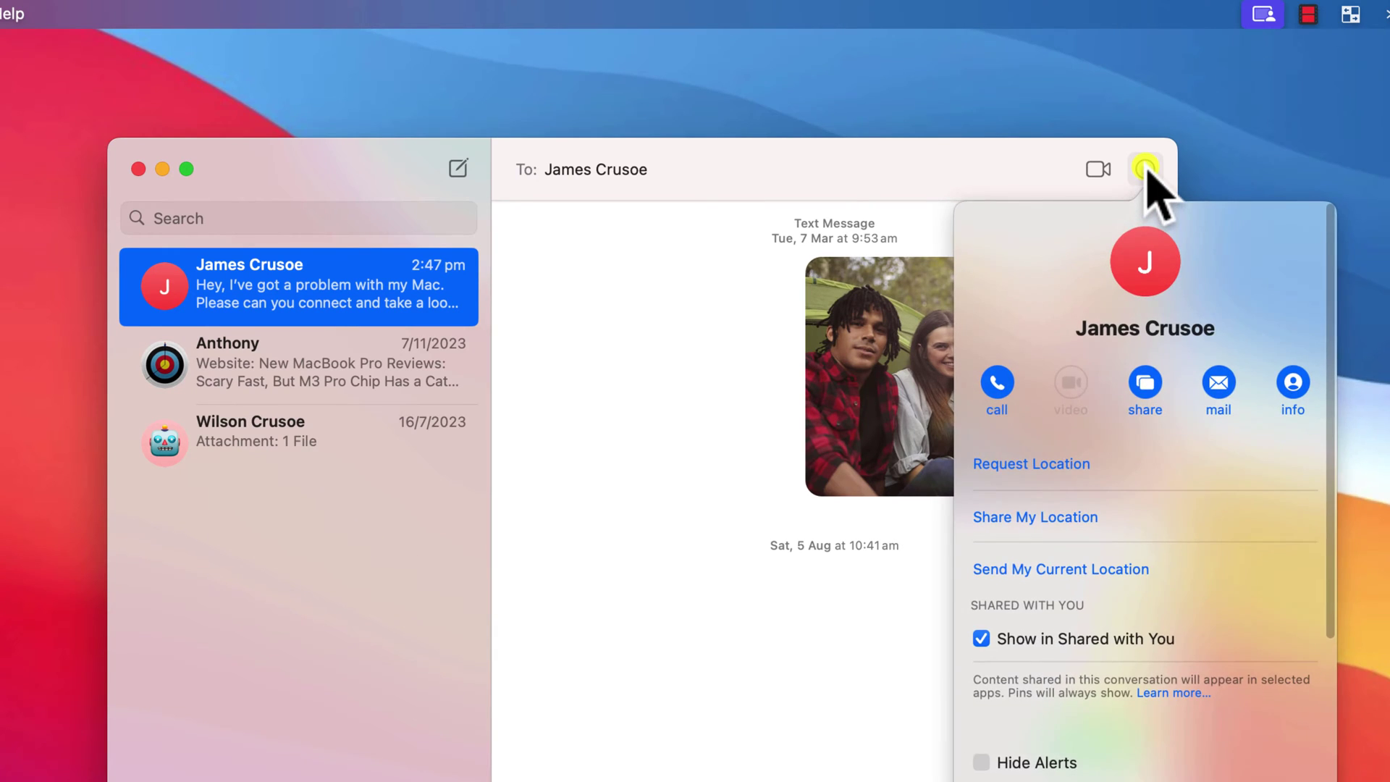
left_click(1146, 386)
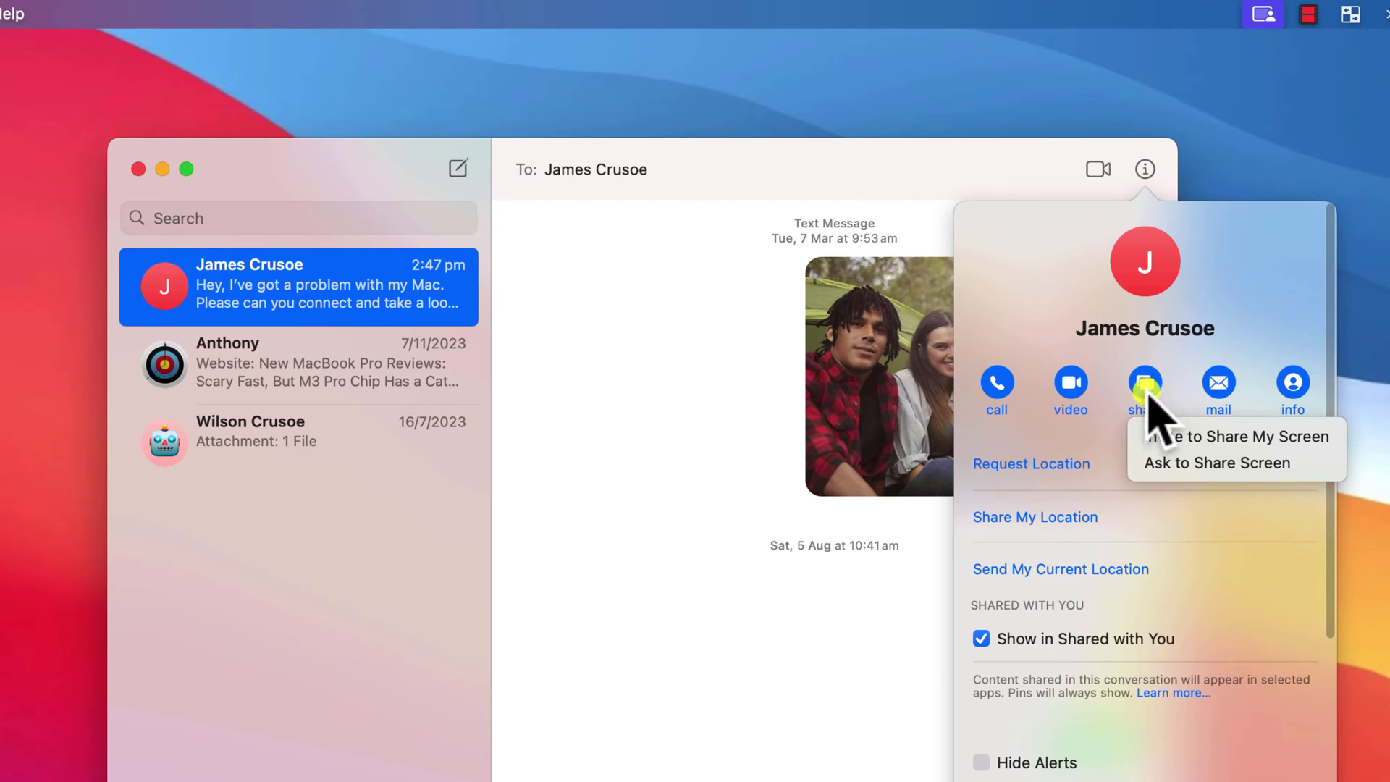
left_click(1167, 467)
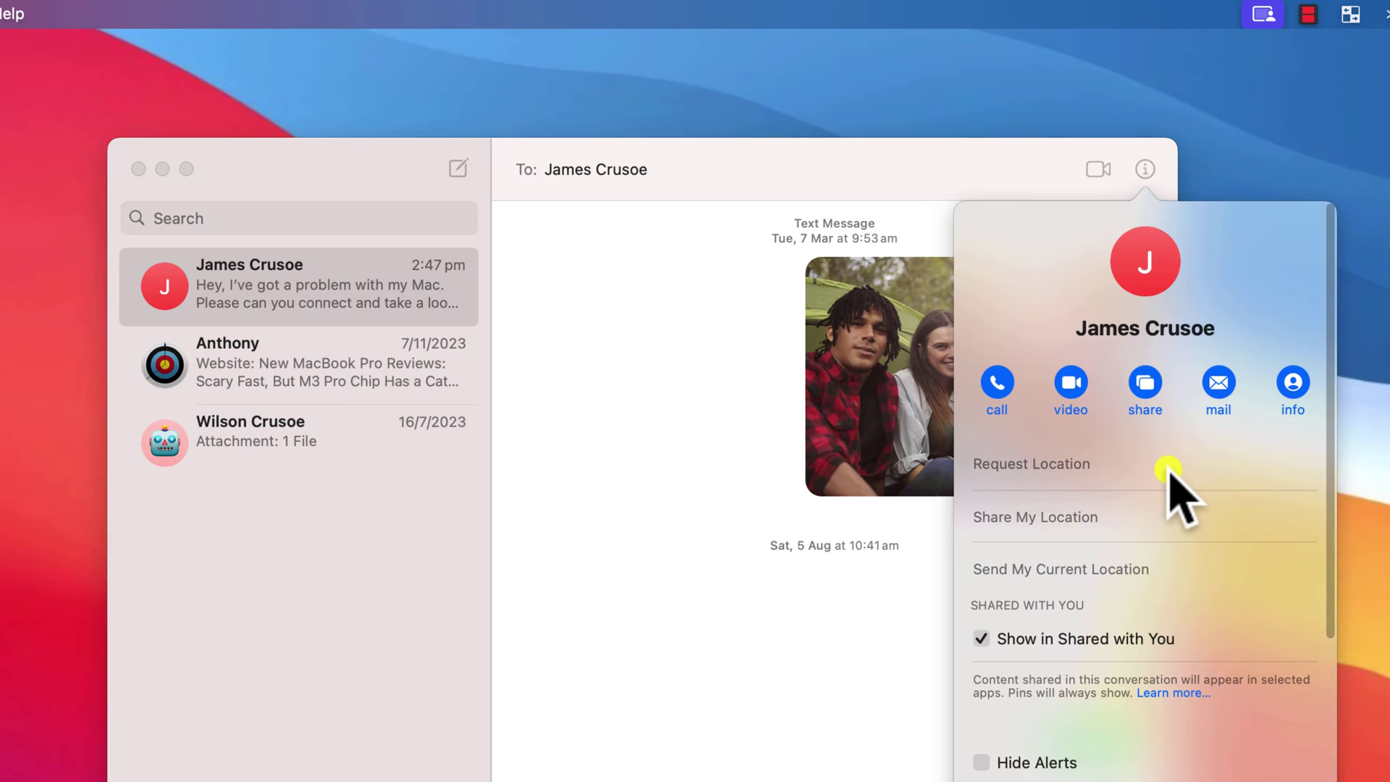